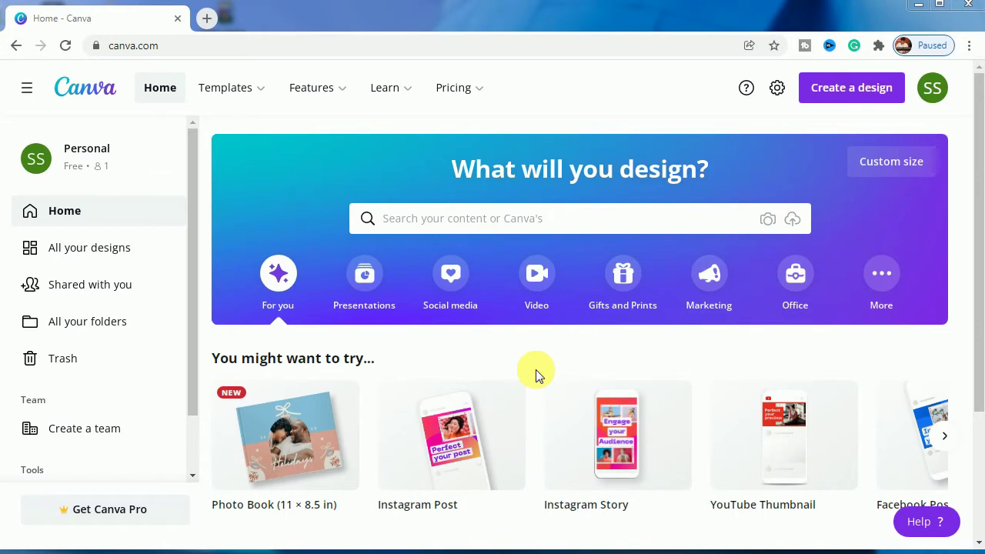
# Start a blank Instagram Post design and zoom the page view to about 39%
pyautogui.click(453, 438)
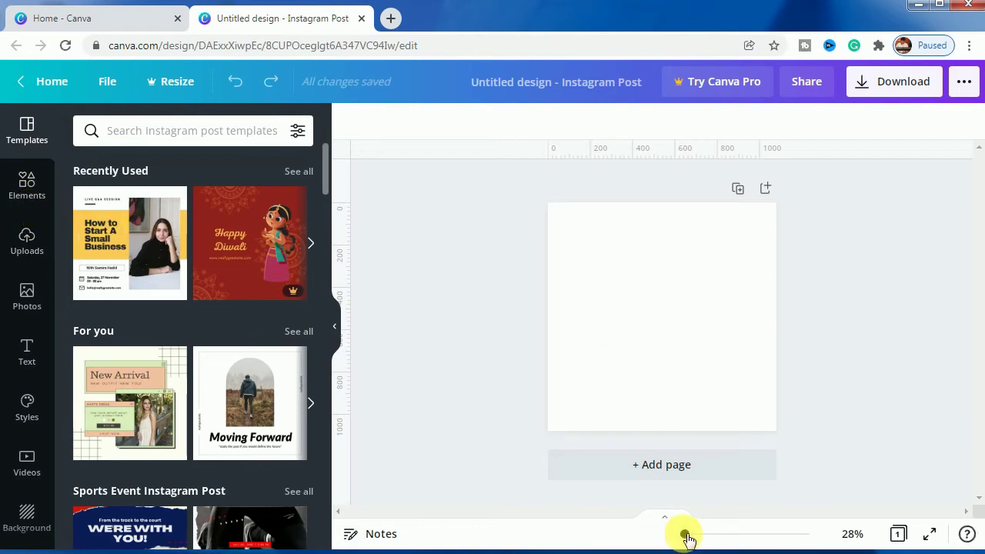
pyautogui.moveTo(685, 534); pyautogui.dragTo(687, 533)
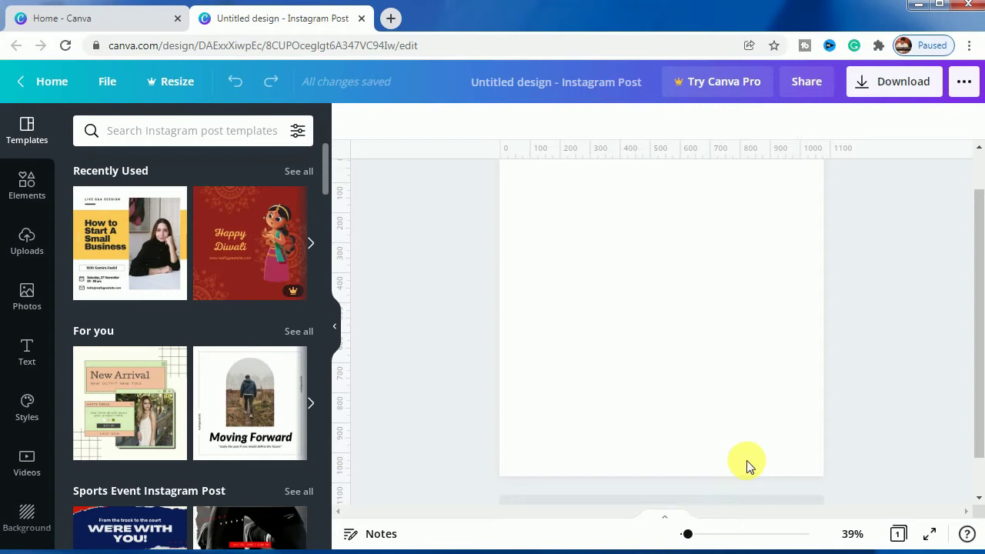
pyautogui.scroll(-2, 747, 460)
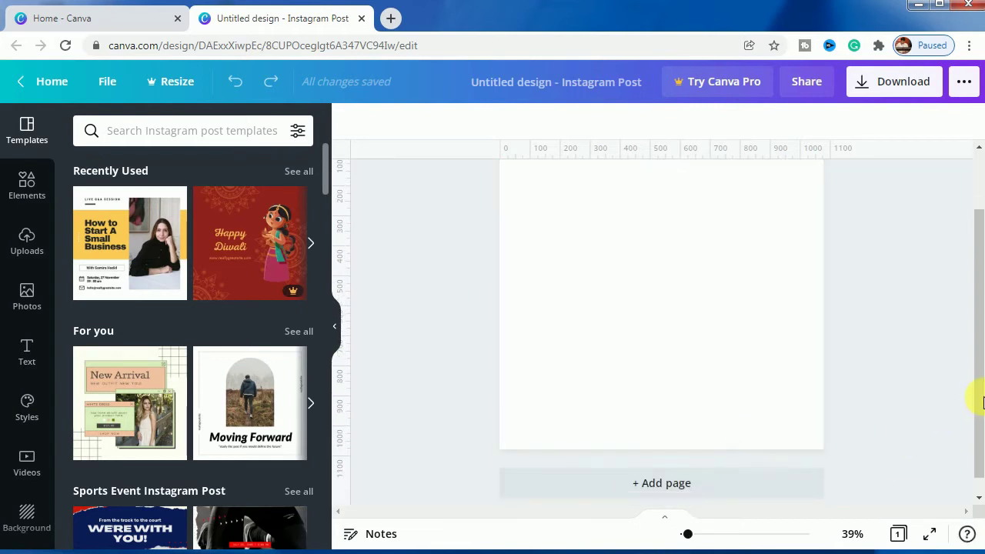
pyautogui.moveTo(979, 392); pyautogui.dragTo(972, 372)
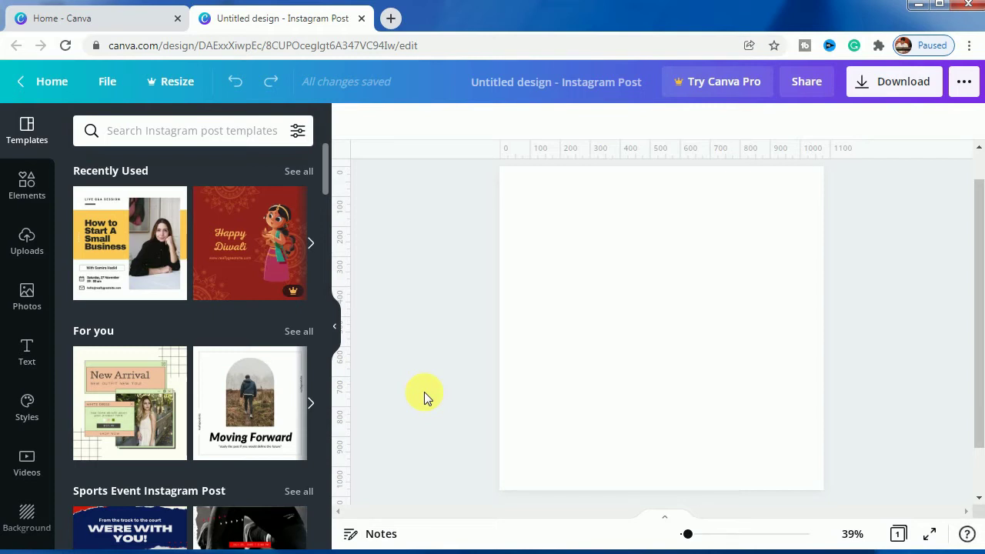
# Add the uploaded neon tunnel image and set it as the page background
pyautogui.click(22, 246)
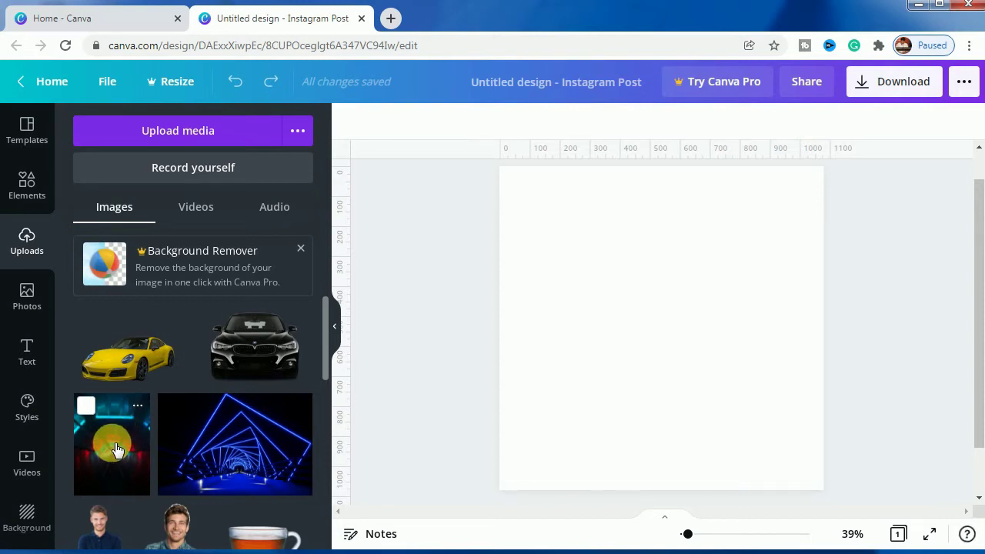
pyautogui.click(115, 449)
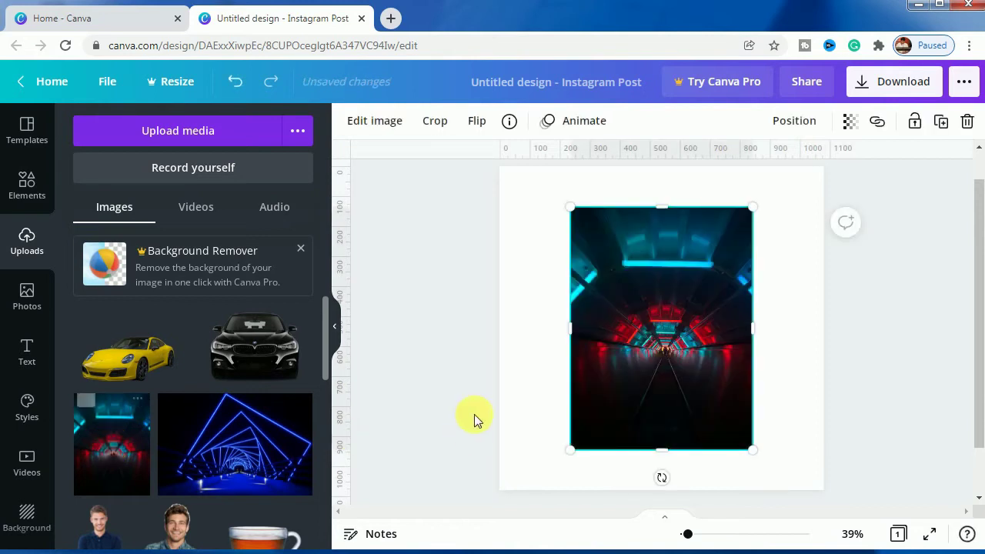
pyautogui.rightClick(643, 333)
pyautogui.click(723, 483)
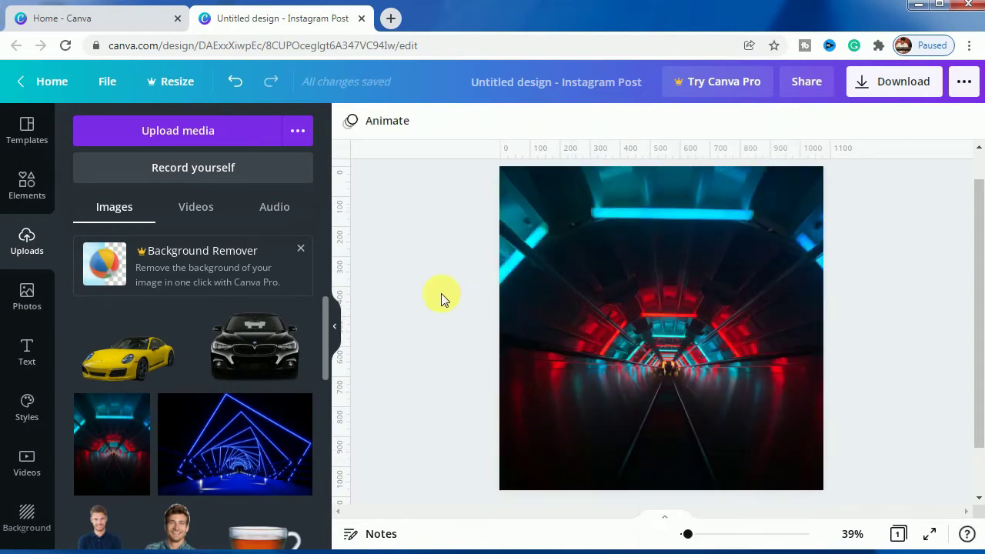
pyautogui.click(629, 300)
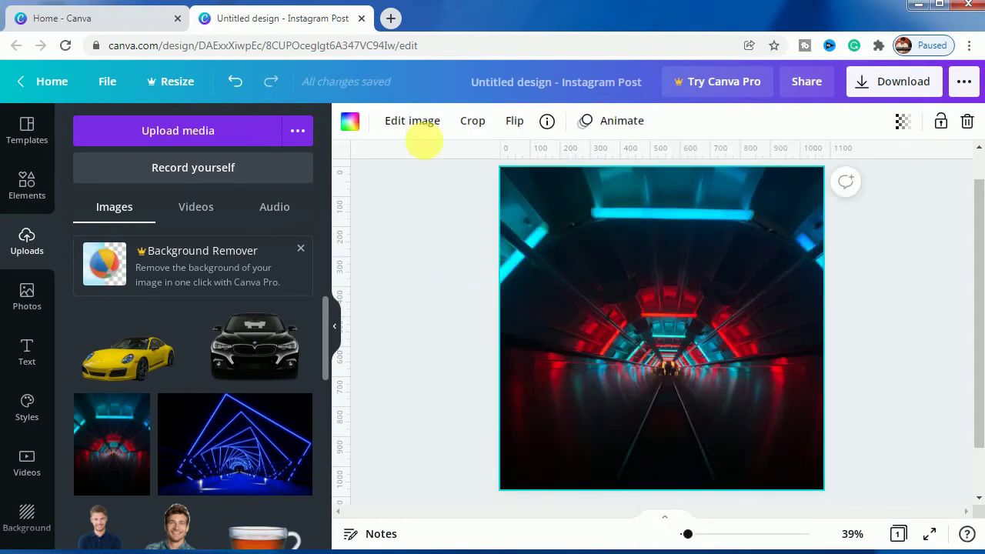
# In the image Adjust settings, set contrast 36, saturation 18 and X-Process 56
pyautogui.click(406, 124)
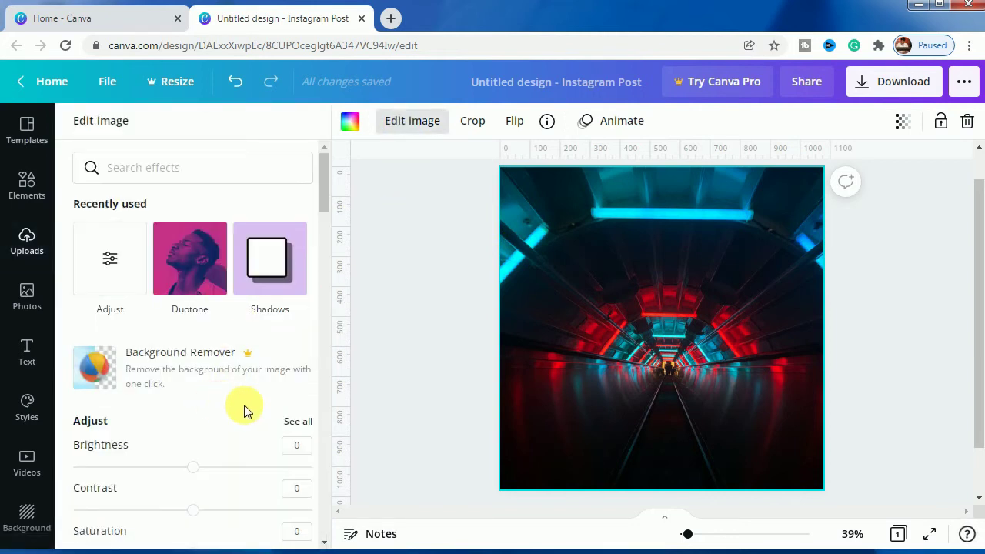
pyautogui.click(298, 421)
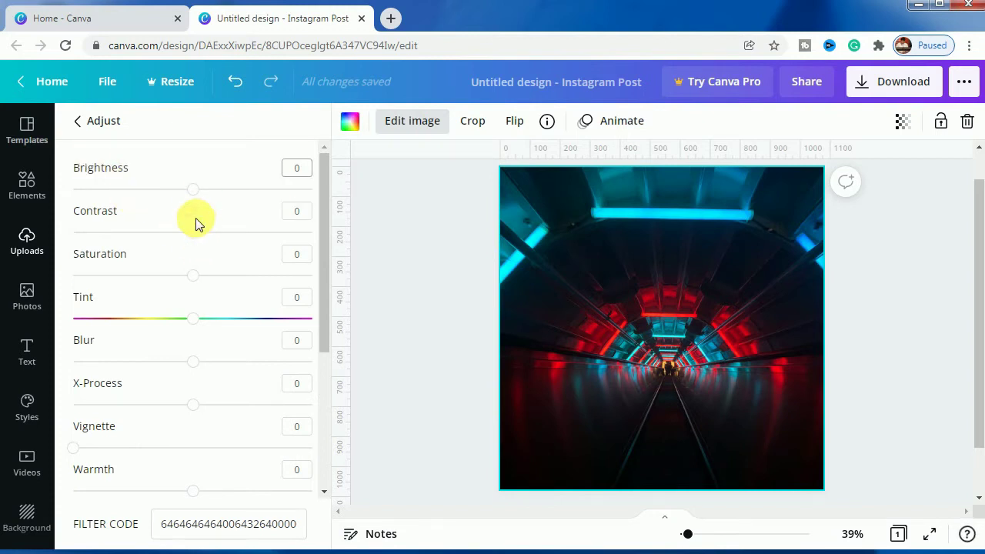
pyautogui.moveTo(197, 235); pyautogui.dragTo(230, 233)
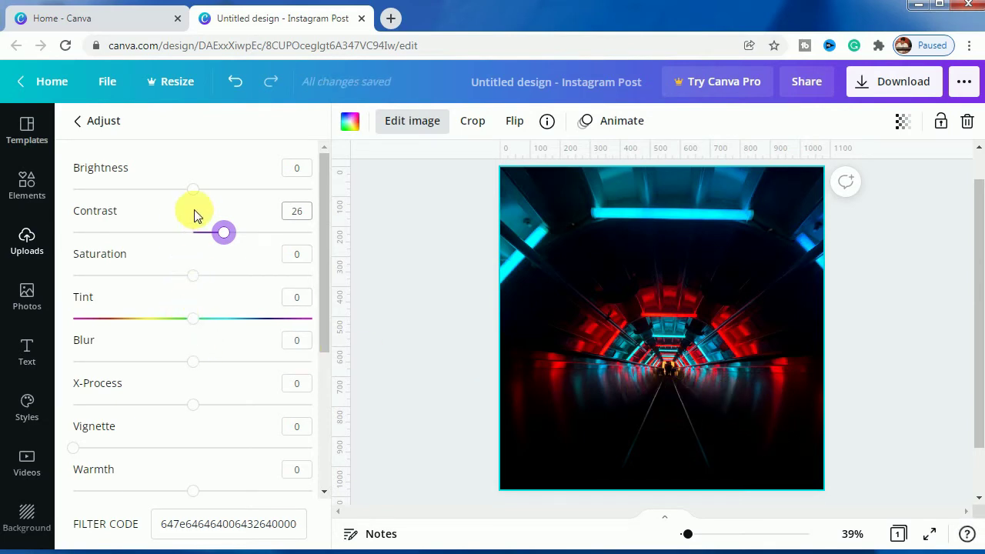
pyautogui.moveTo(223, 231); pyautogui.dragTo(240, 237)
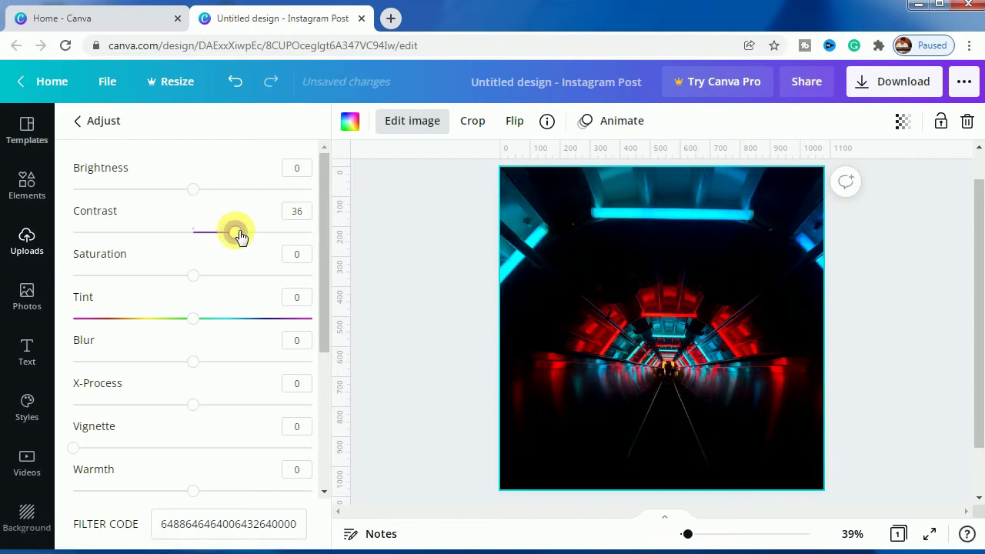
pyautogui.moveTo(194, 277); pyautogui.dragTo(224, 281)
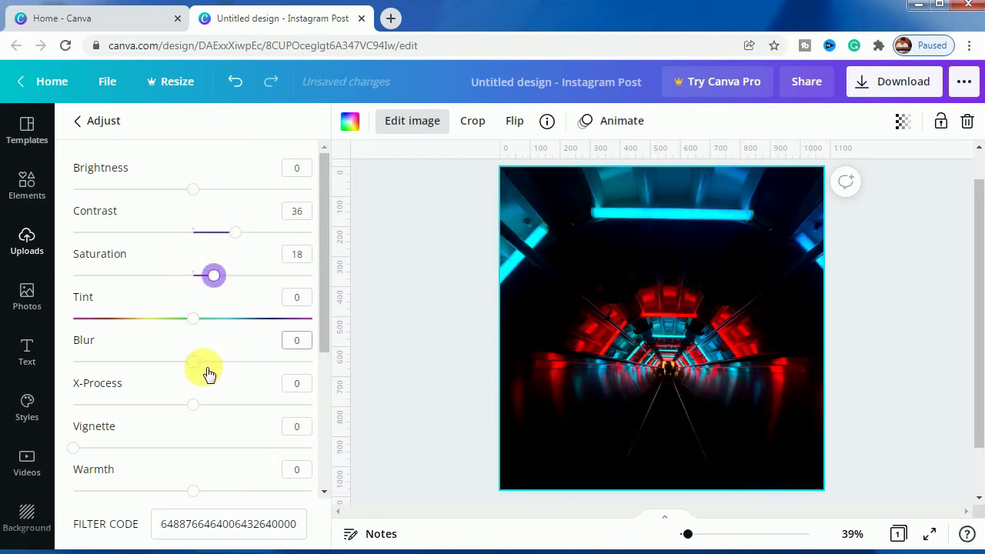
pyautogui.moveTo(194, 404); pyautogui.dragTo(260, 405)
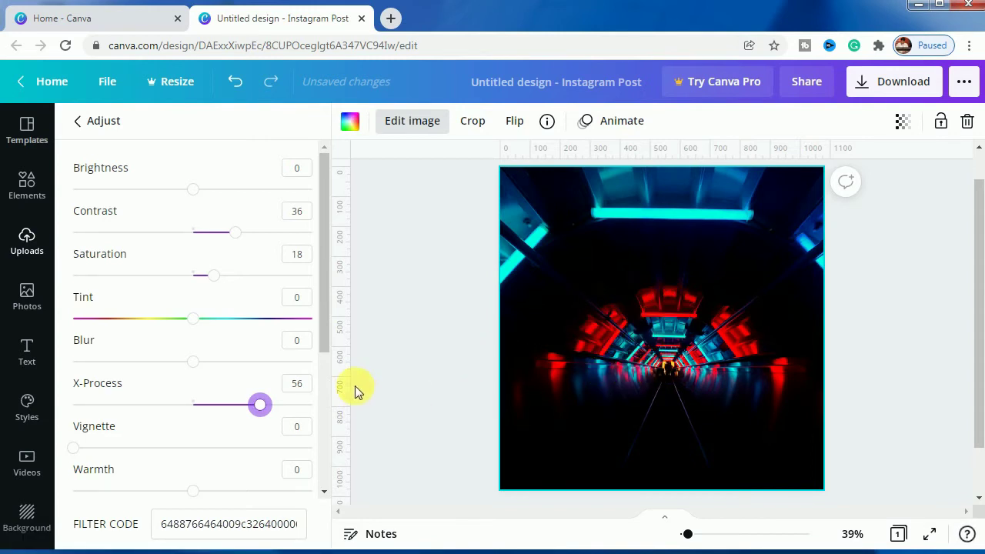
# Add the uploaded black car photo, move it lower and enlarge it to about 864 × 573
pyautogui.click(31, 237)
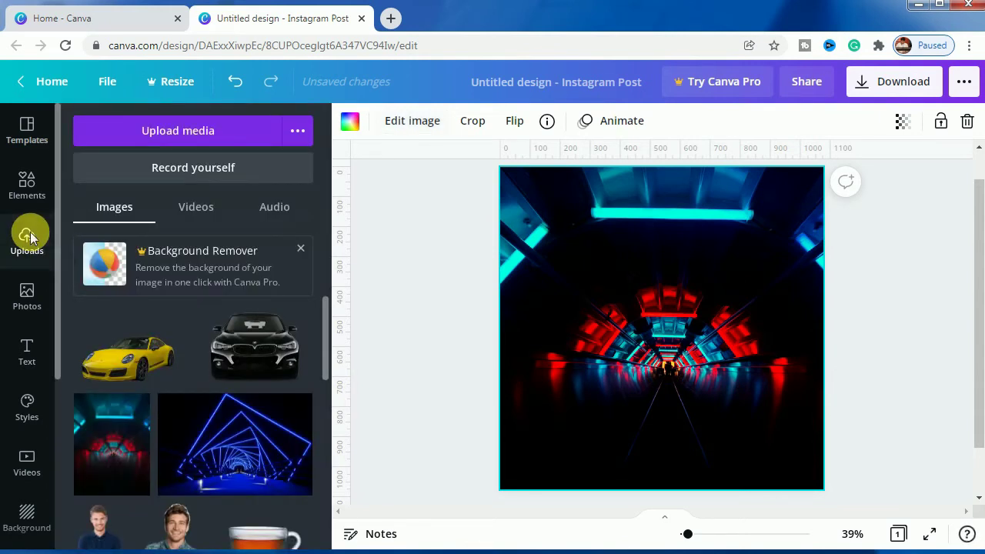
pyautogui.click(262, 350)
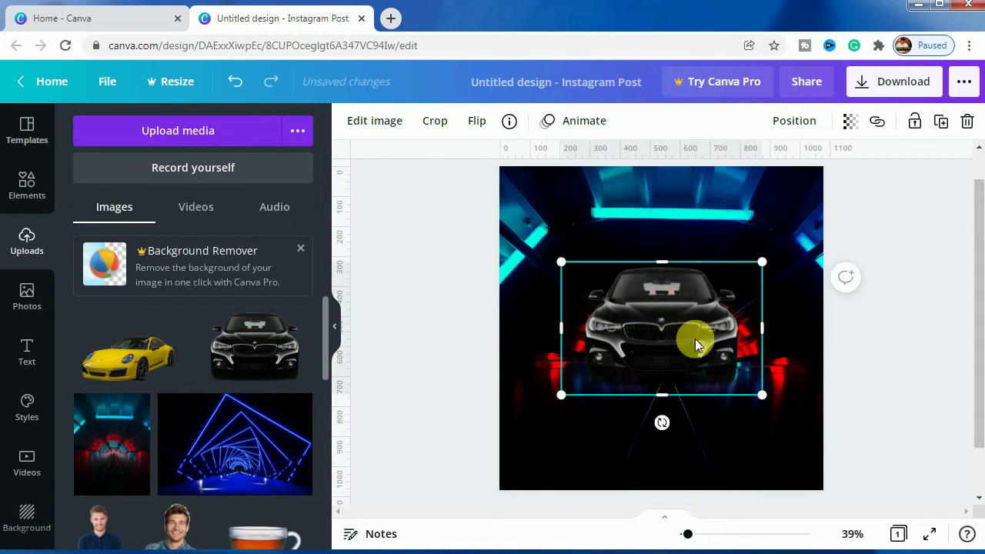
pyautogui.moveTo(694, 339); pyautogui.dragTo(702, 371)
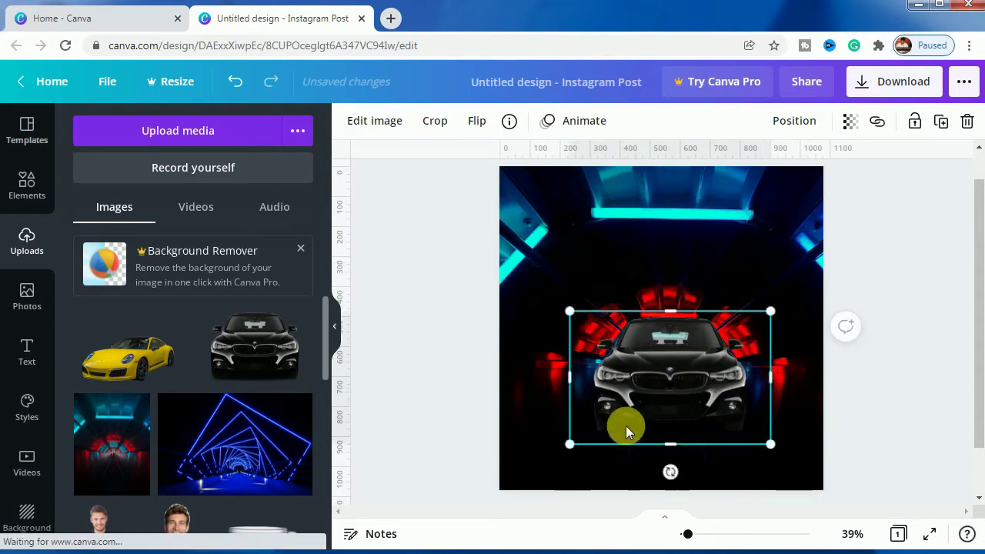
pyautogui.moveTo(570, 444); pyautogui.dragTo(541, 483)
pyautogui.moveTo(779, 317)
pyautogui.mouseDown()
pyautogui.moveTo(812, 306)
pyautogui.moveTo(789, 310)
pyautogui.mouseUp()
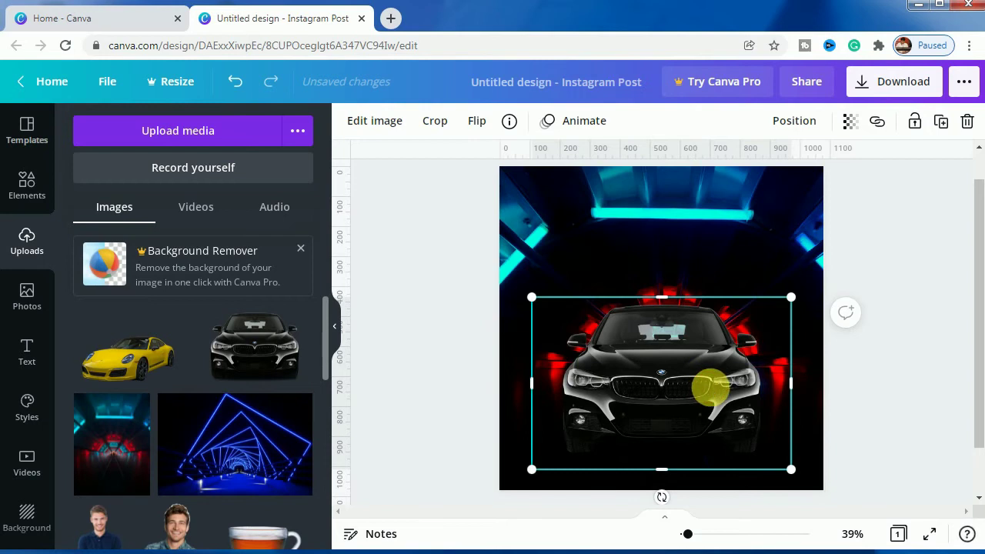
pyautogui.moveTo(722, 396); pyautogui.dragTo(719, 395)
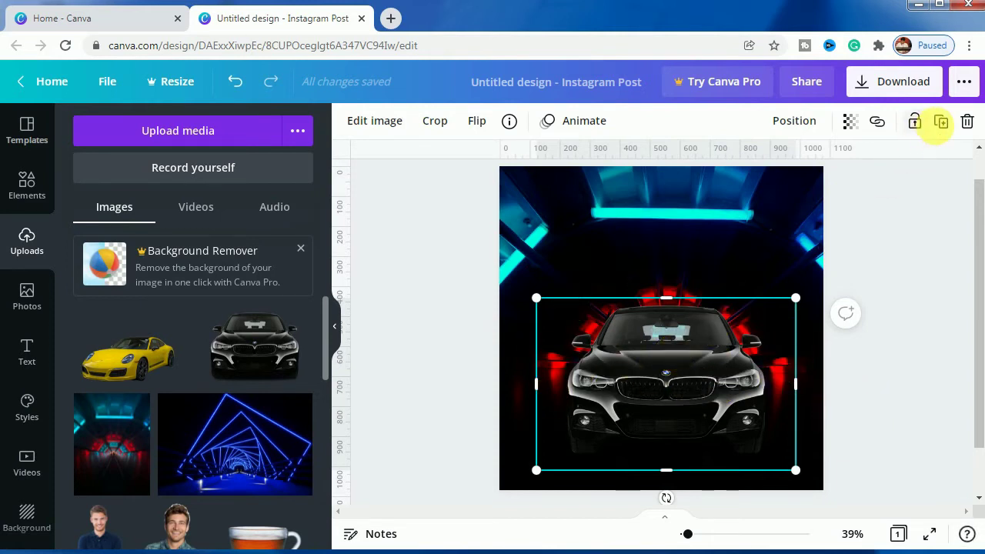
# Duplicate the car image and move the copy to the right
pyautogui.click(942, 127)
pyautogui.moveTo(675, 407); pyautogui.dragTo(852, 411)
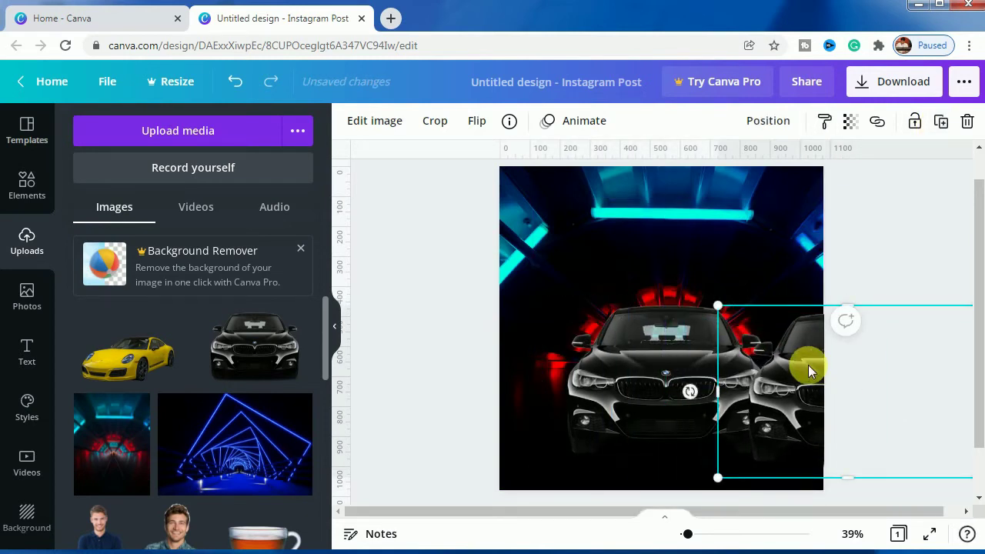
pyautogui.click(601, 359)
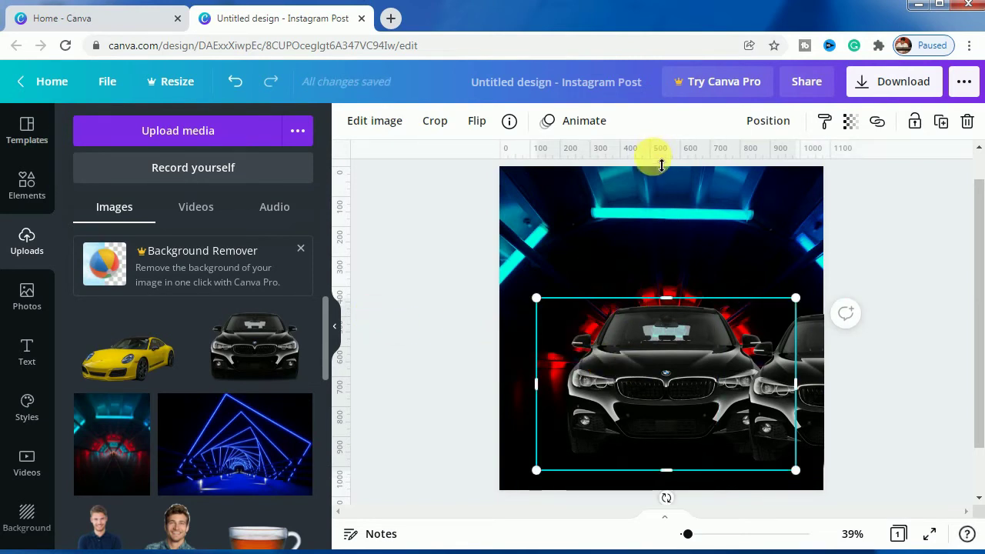
# Add horizontal and vertical ruler guides at the car's edges and align the copy to the right guide
pyautogui.moveTo(662, 164); pyautogui.dragTo(647, 313)
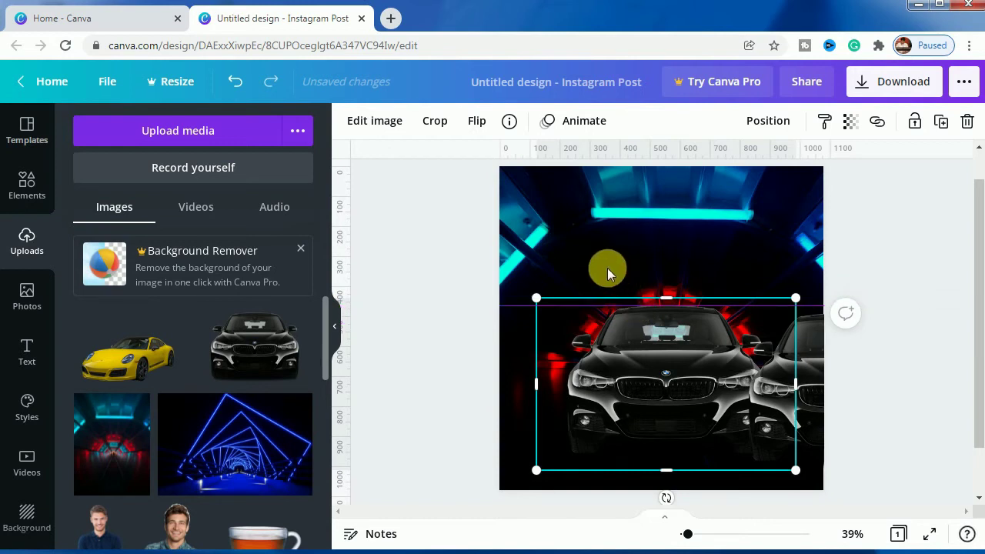
pyautogui.moveTo(615, 171); pyautogui.dragTo(612, 463)
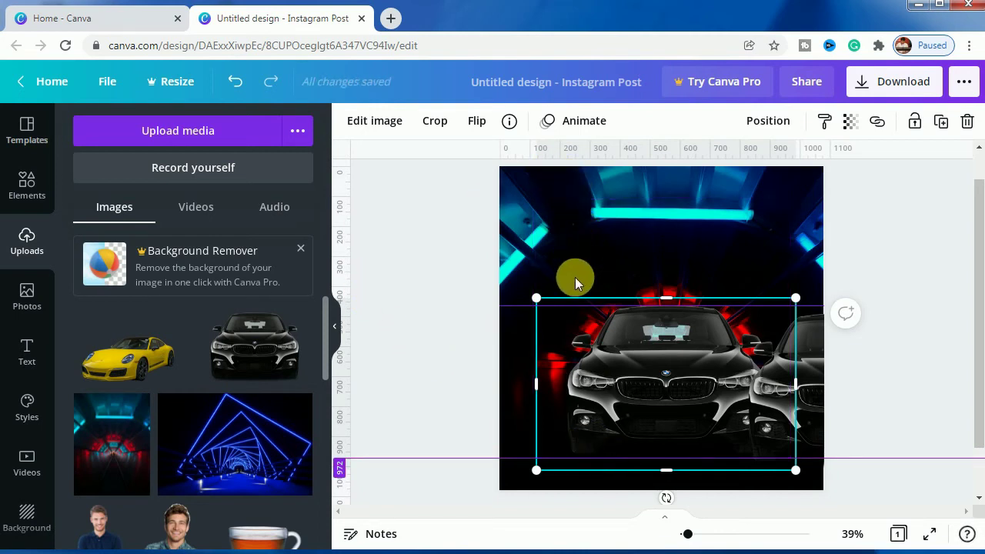
pyautogui.click(420, 266)
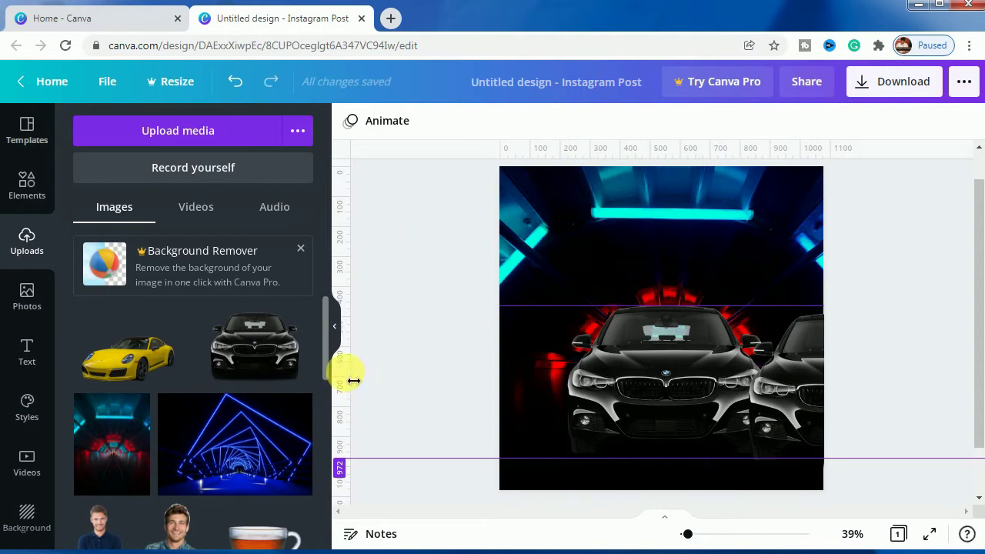
pyautogui.moveTo(347, 378); pyautogui.dragTo(574, 412)
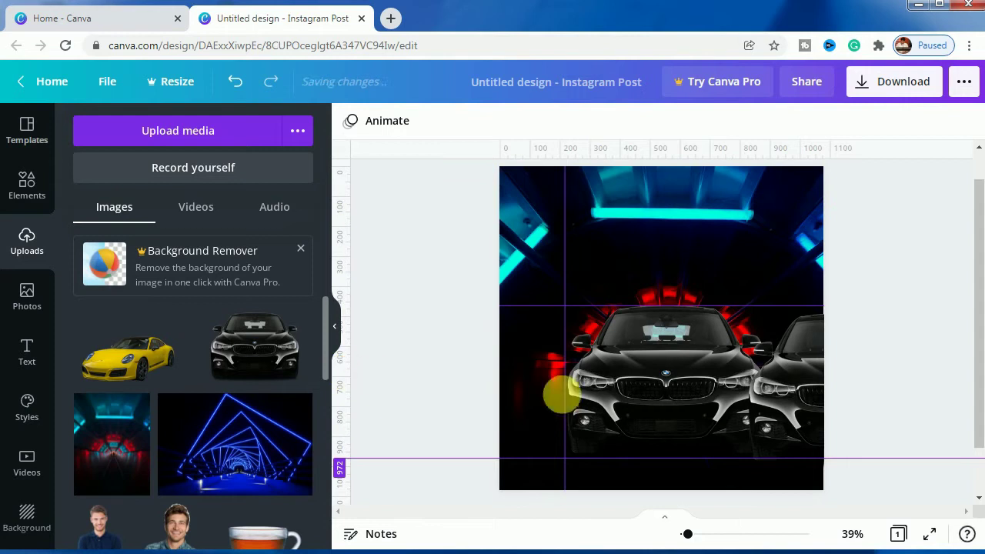
pyautogui.moveTo(562, 394); pyautogui.dragTo(851, 406)
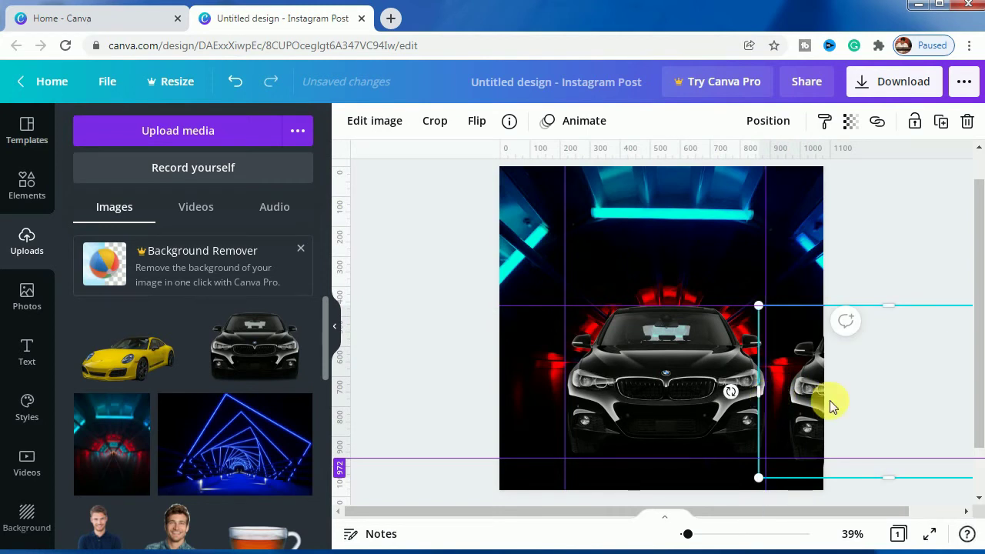
pyautogui.moveTo(829, 400)
pyautogui.mouseDown()
pyautogui.moveTo(813, 385)
pyautogui.moveTo(829, 387)
pyautogui.mouseUp()
# Apply a Drop shadow effect to the middle car image
pyautogui.click(622, 346)
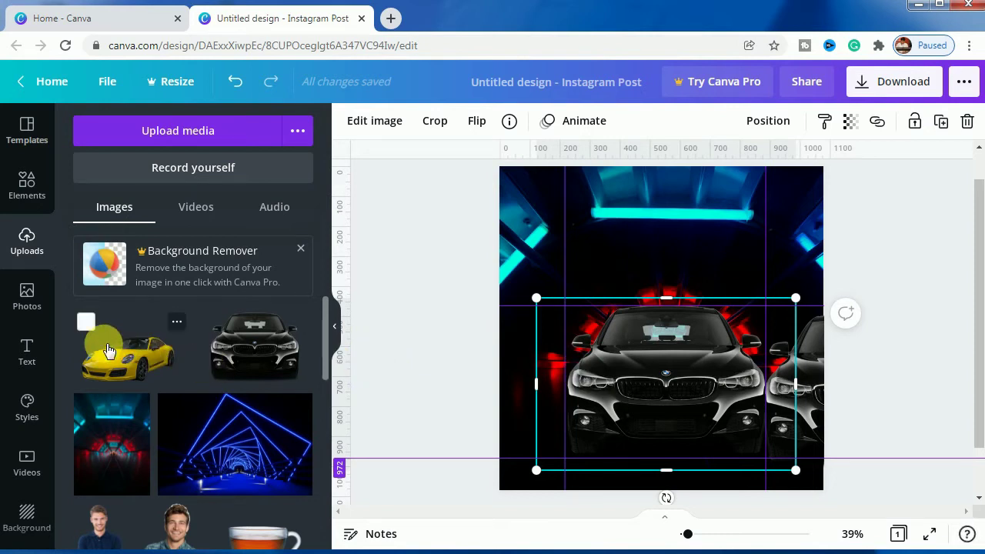
pyautogui.click(355, 121)
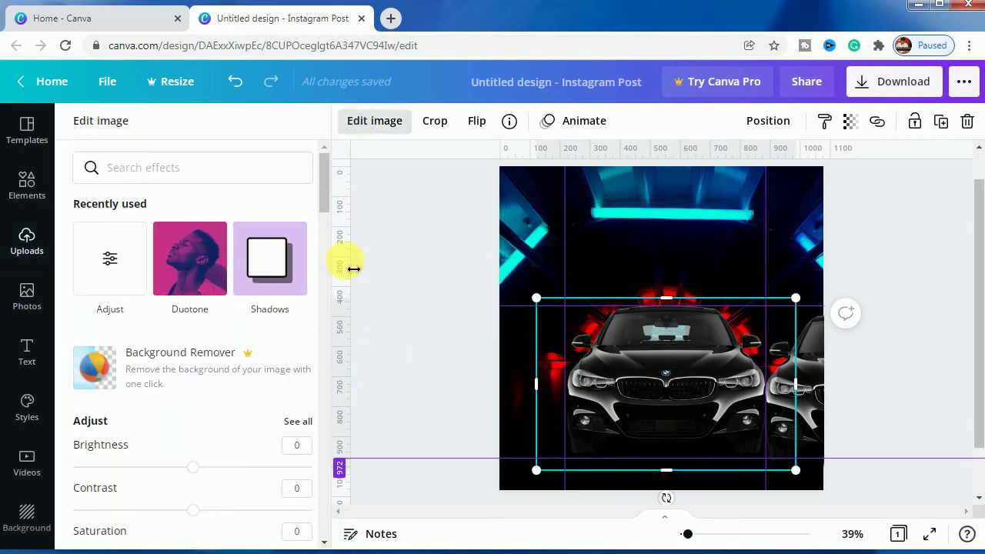
pyautogui.click(264, 279)
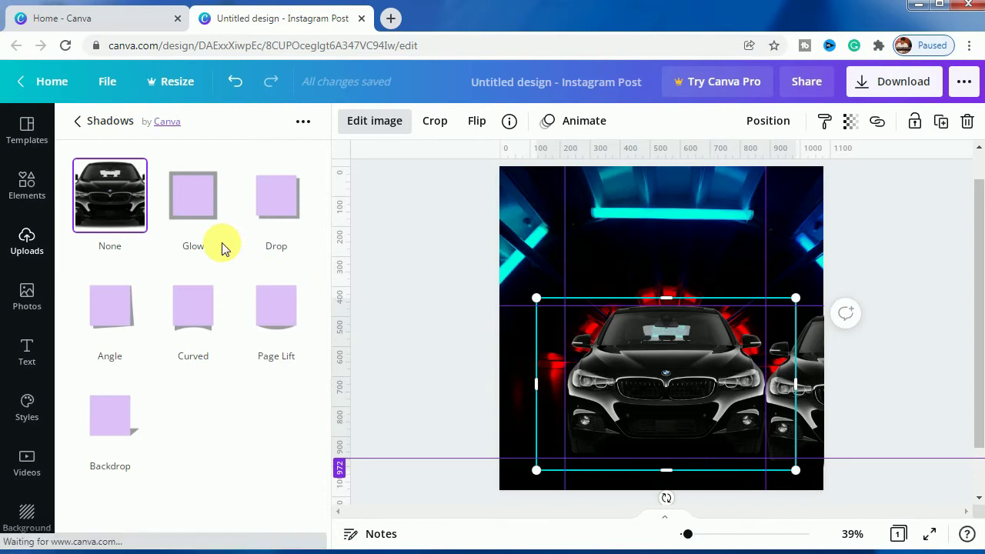
pyautogui.click(269, 214)
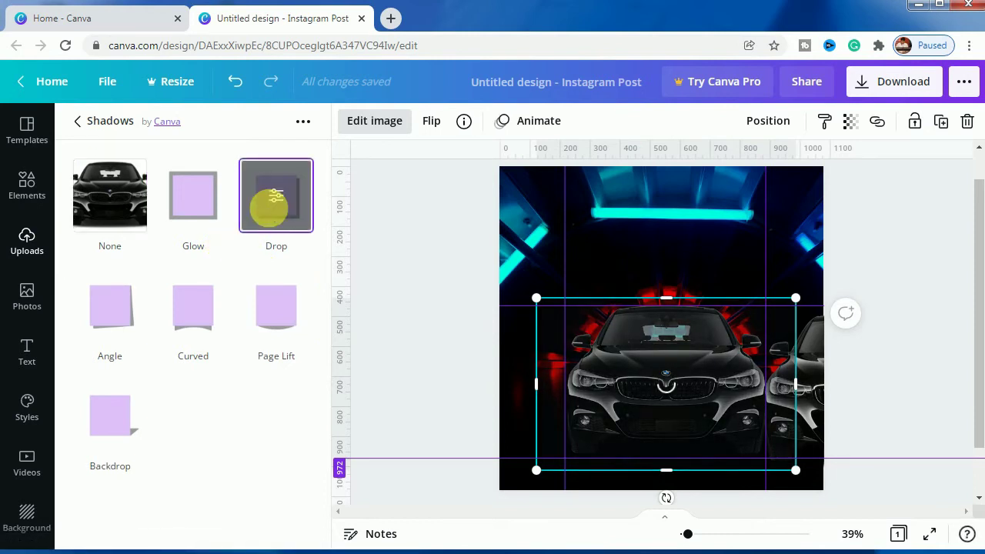
# Keep the drop shadow direction at Bottom-right and change its colour to red
pyautogui.click(270, 209)
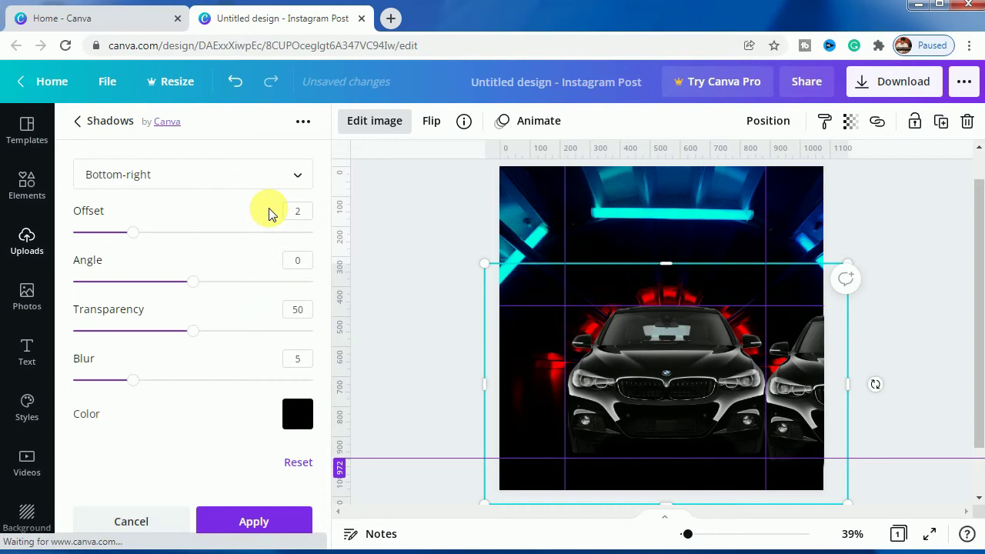
pyautogui.click(187, 176)
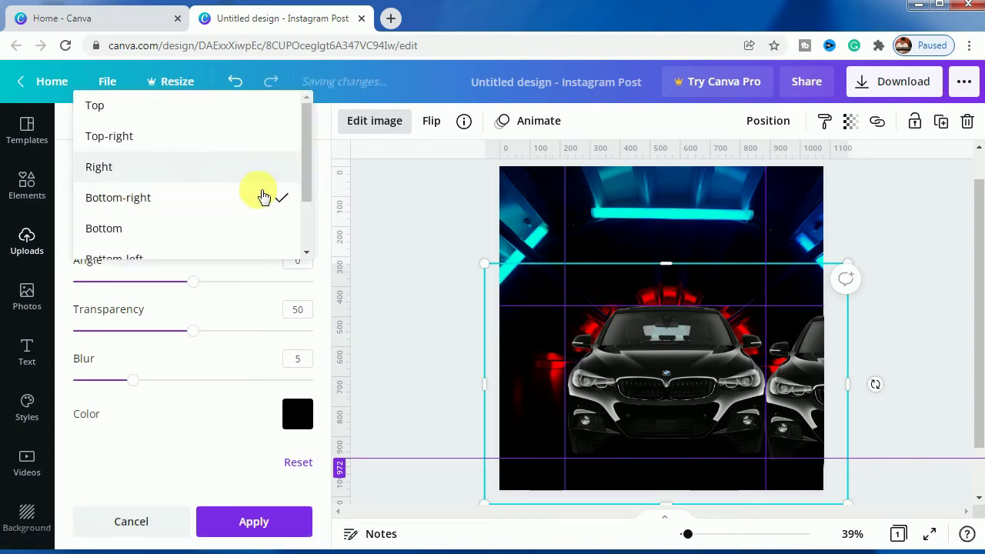
pyautogui.scroll(-1, 177, 185)
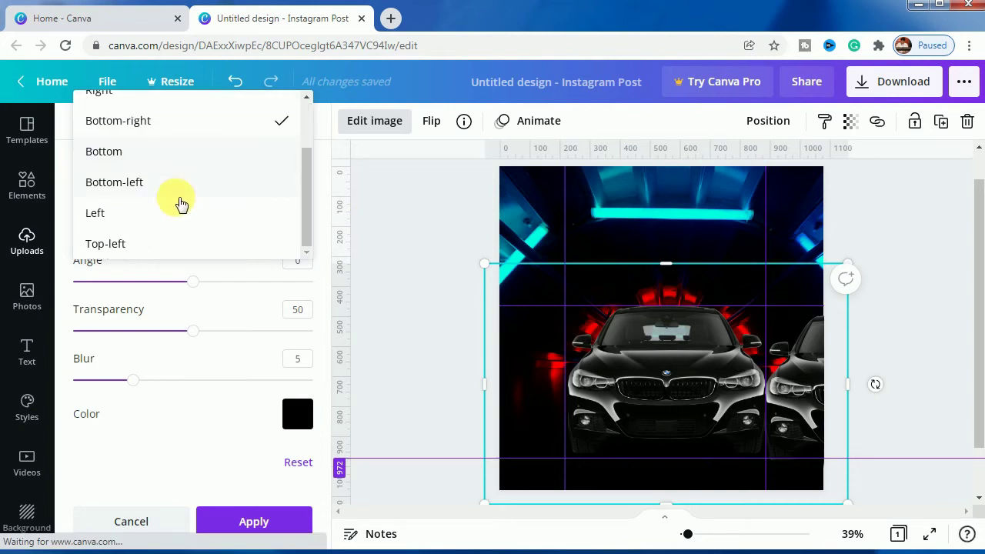
pyautogui.scroll(2, 166, 203)
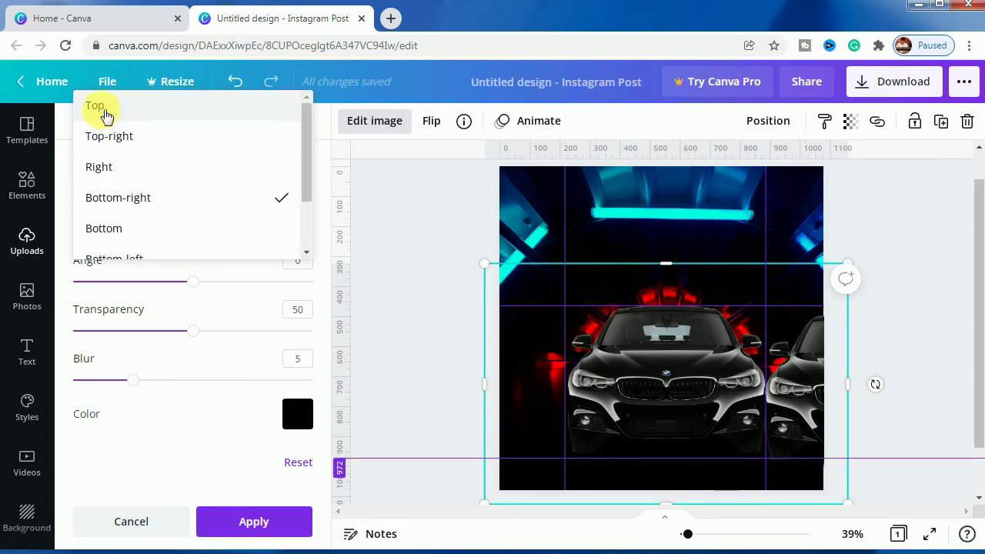
pyautogui.press('Escape')
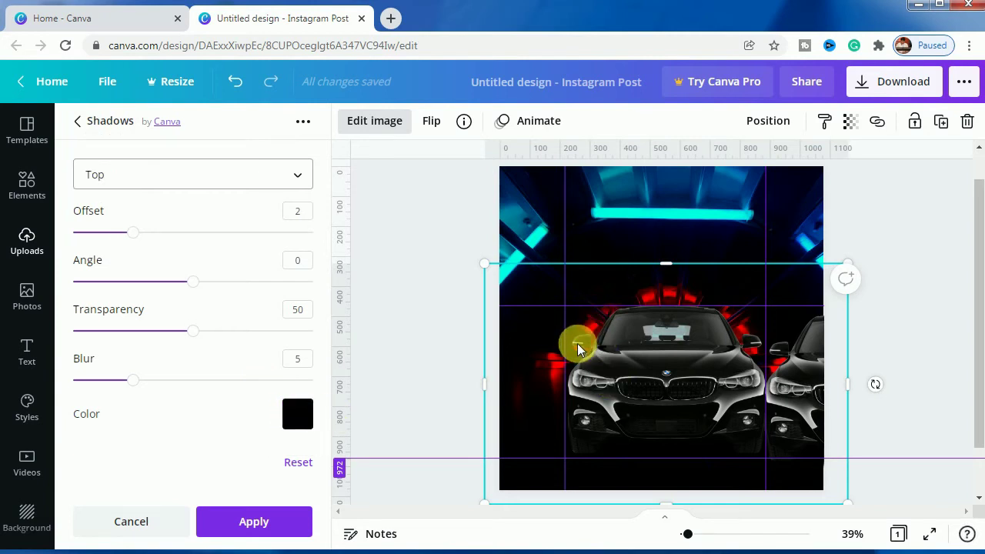
pyautogui.click(298, 420)
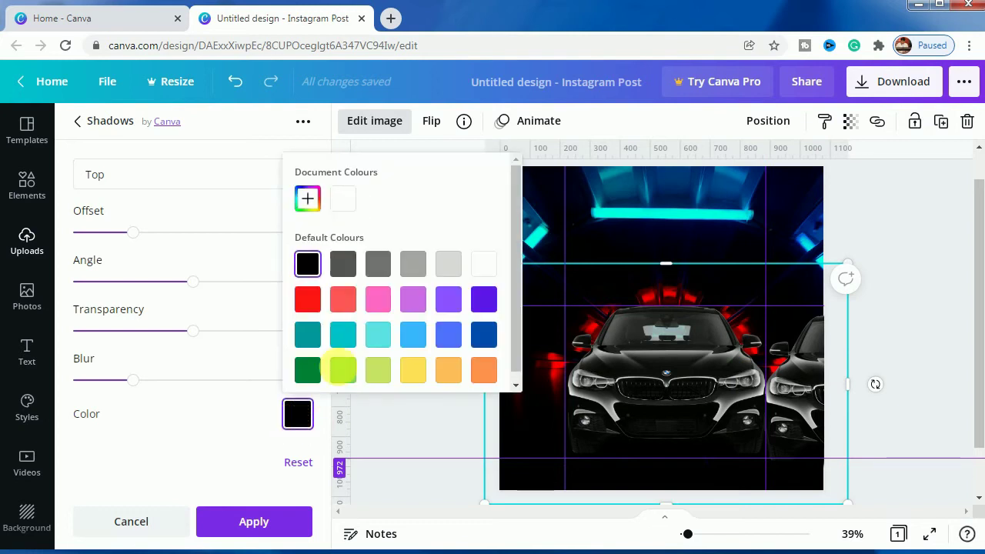
pyautogui.click(307, 300)
pyautogui.click(221, 411)
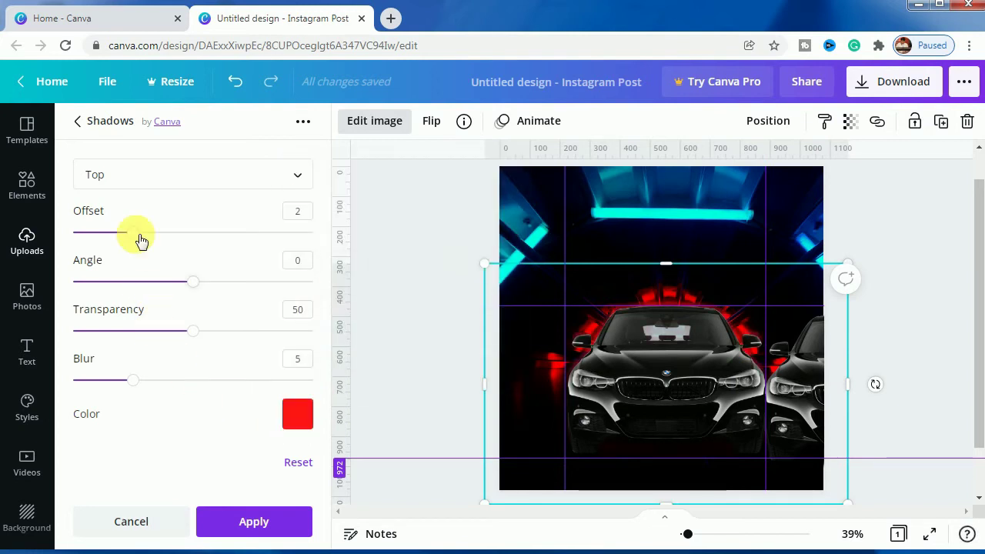
# Set the shadow blur to 14, transparency 61 and offset 5, and apply it
pyautogui.moveTo(138, 378); pyautogui.dragTo(250, 389)
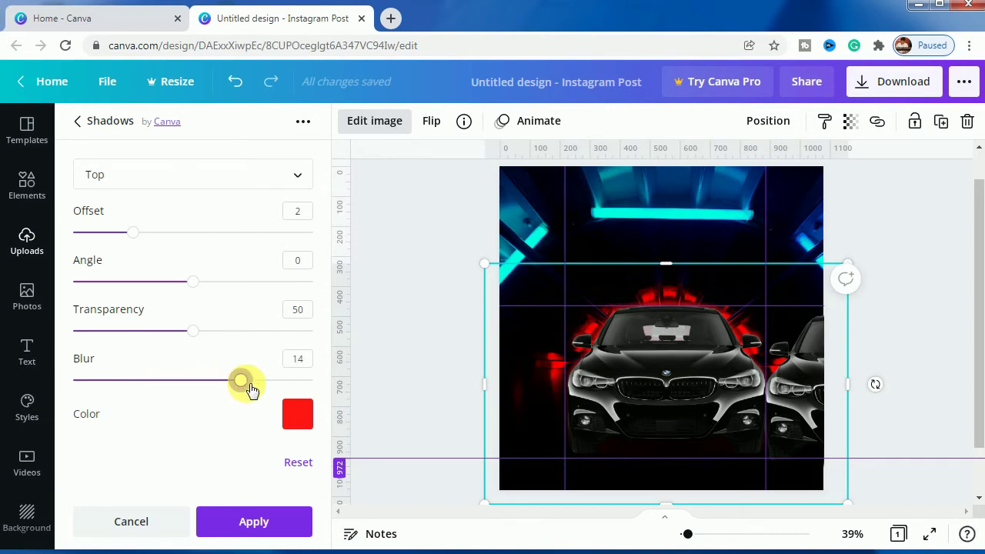
pyautogui.moveTo(213, 330); pyautogui.dragTo(223, 333)
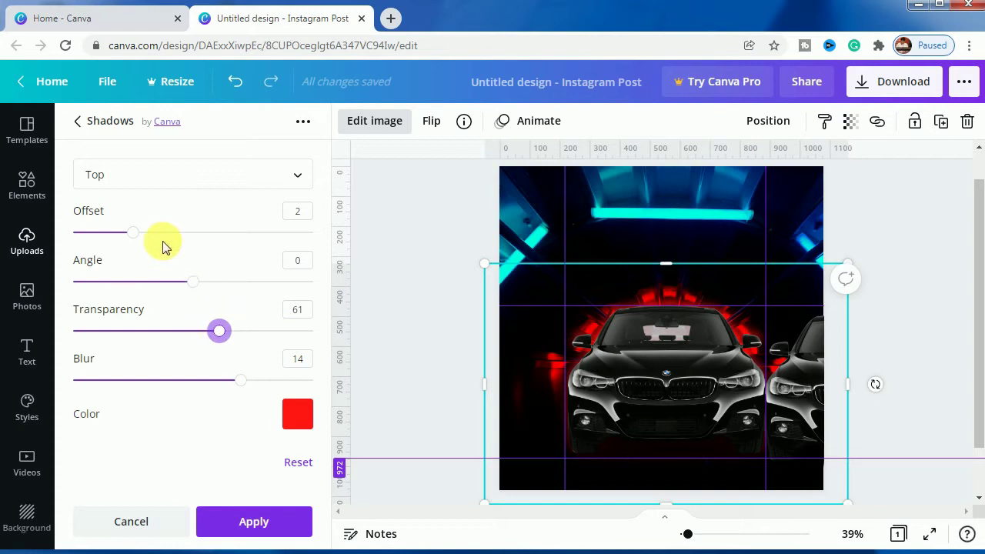
pyautogui.moveTo(137, 239); pyautogui.dragTo(188, 241)
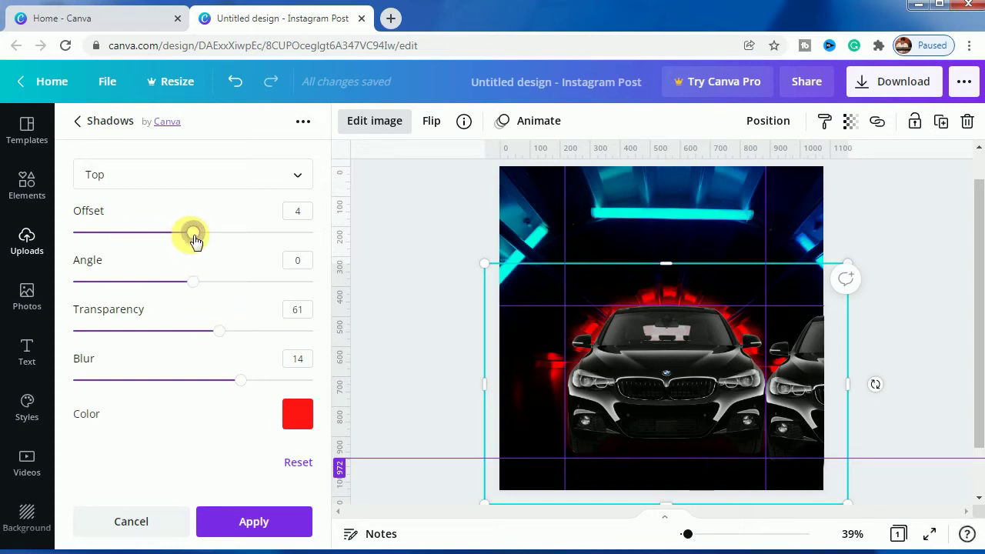
pyautogui.moveTo(193, 233); pyautogui.dragTo(222, 236)
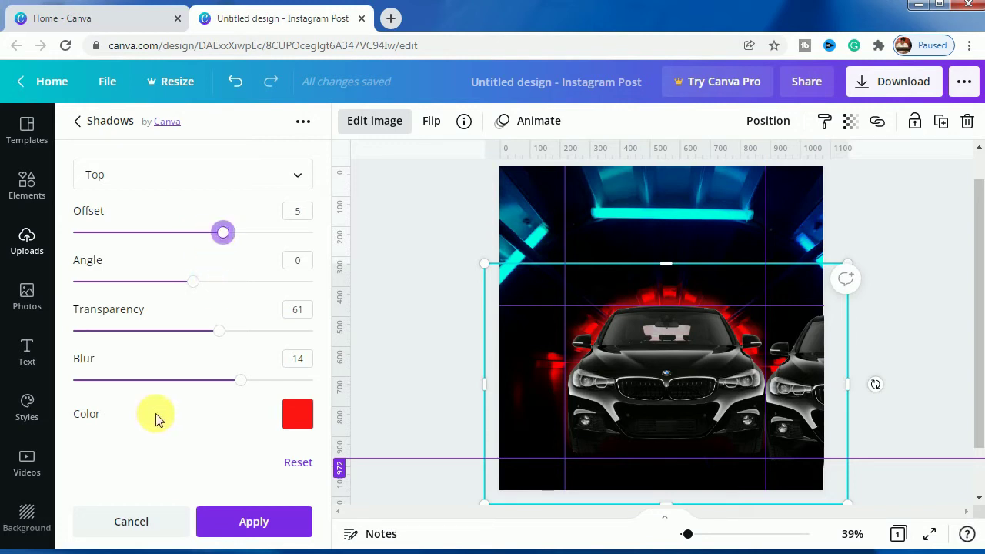
pyautogui.click(248, 531)
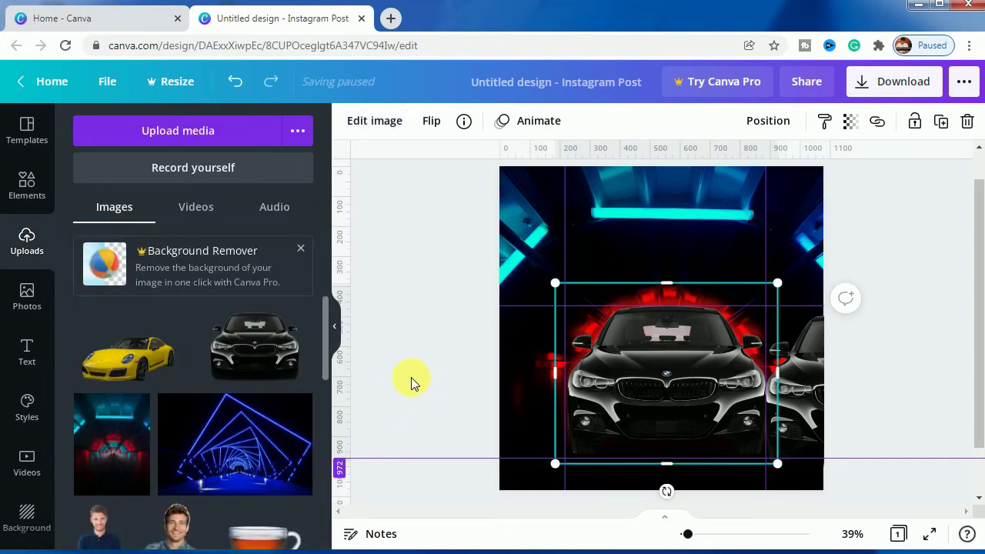
pyautogui.click(411, 377)
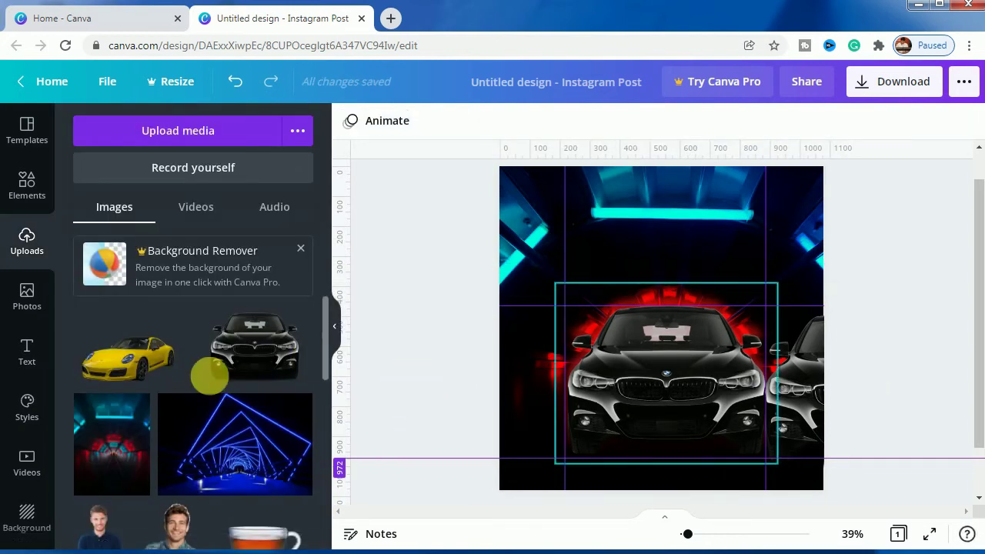
# Add a heading text box reading 'BMW'
pyautogui.click(36, 355)
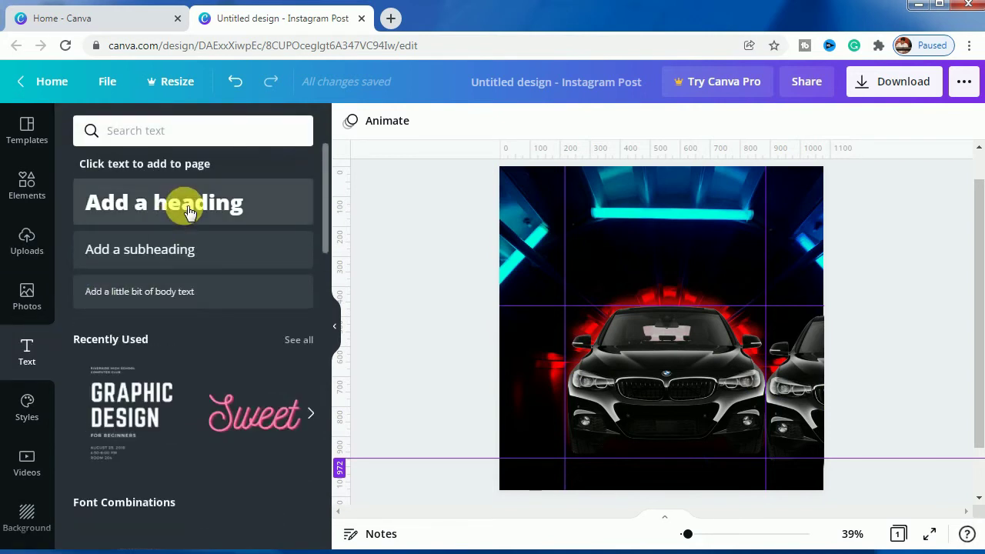
pyautogui.click(190, 213)
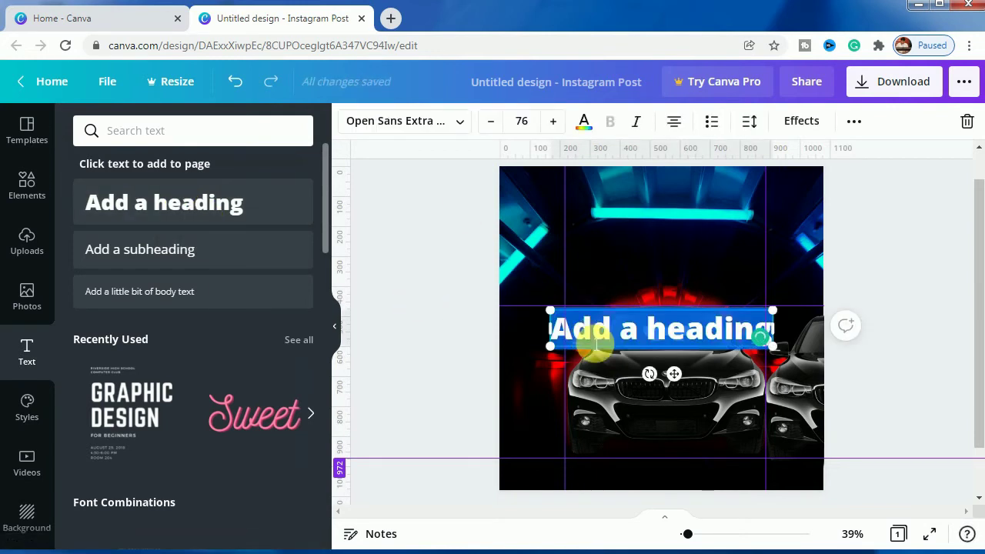
pyautogui.write('BMW')
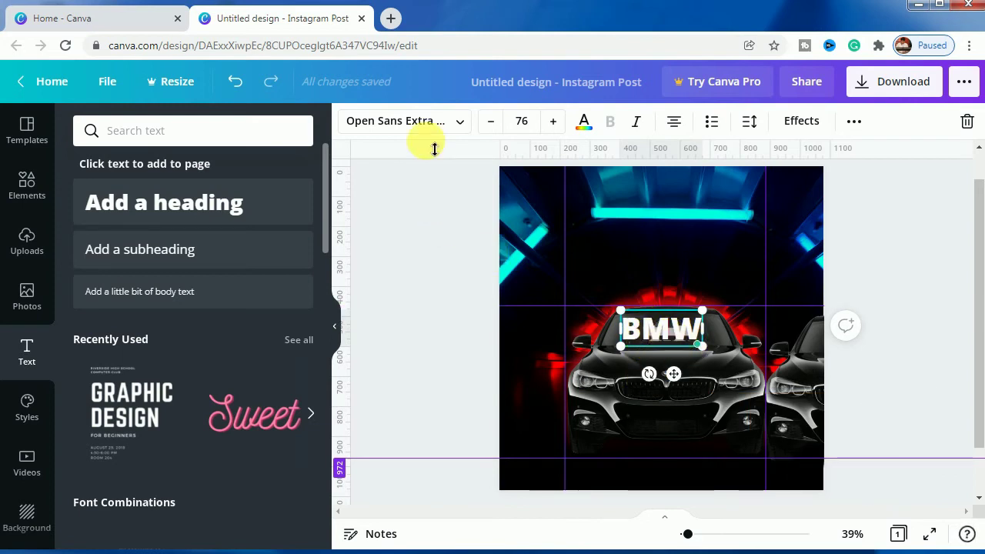
# Change the BMW heading to the Norwester font at size 144
pyautogui.click(428, 125)
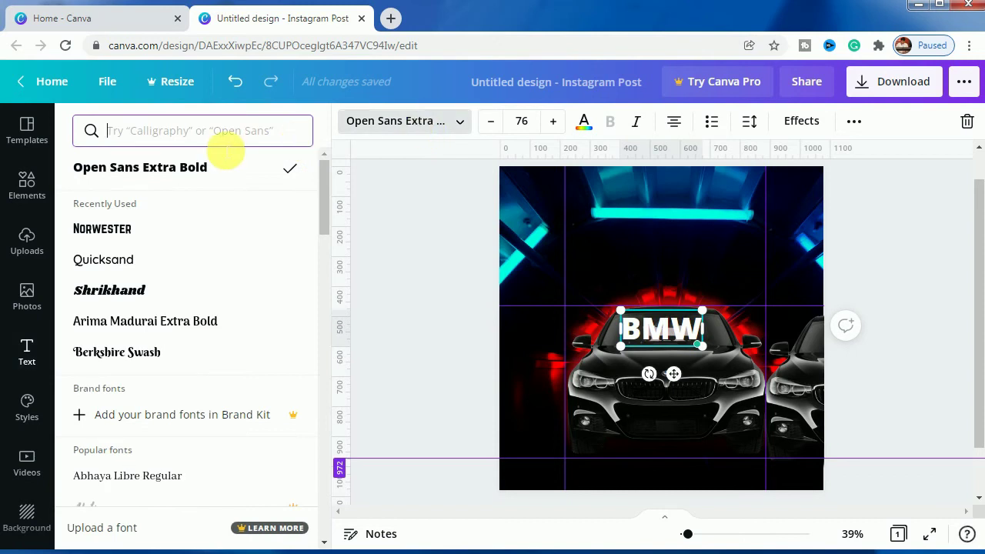
pyautogui.write('no')
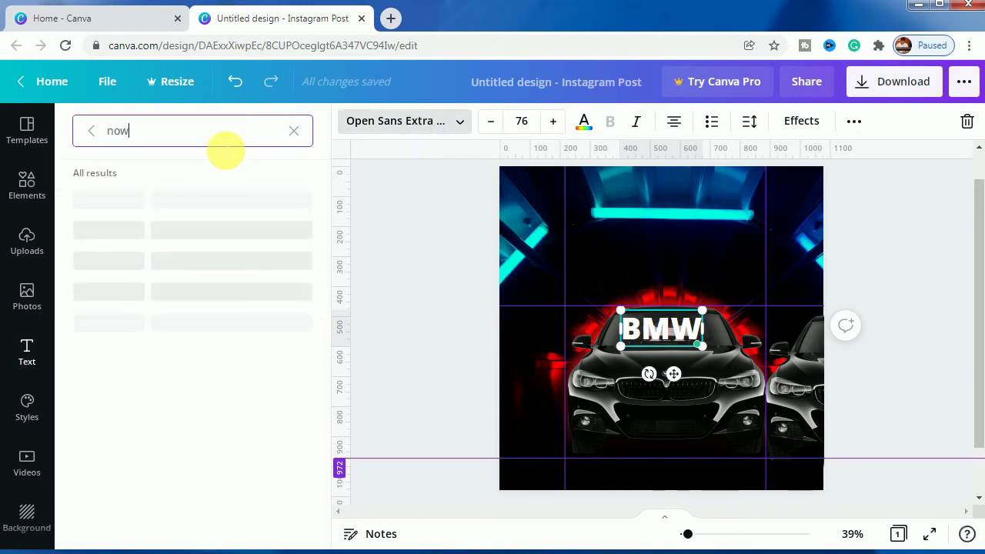
pyautogui.write('rw')
pyautogui.click(115, 198)
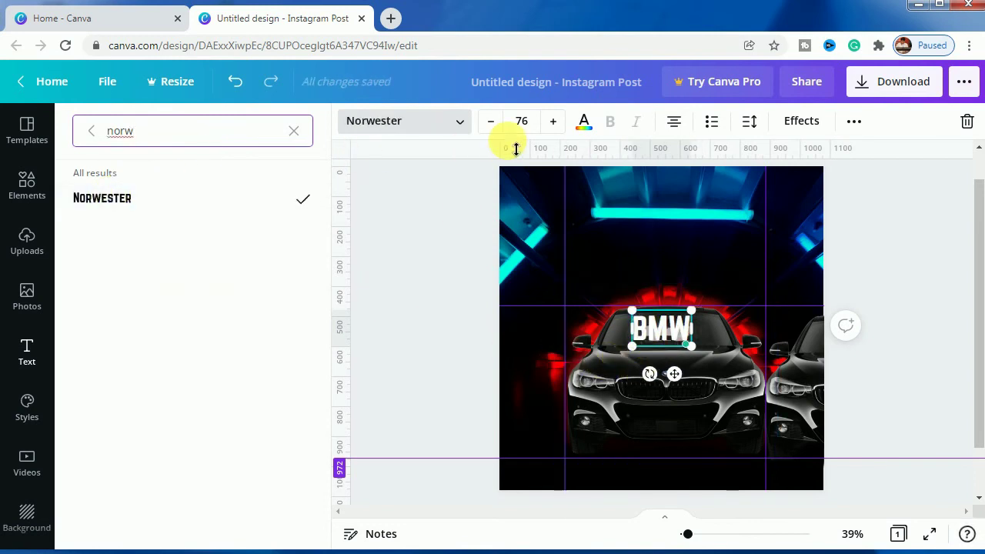
pyautogui.click(541, 131)
pyautogui.scroll(-5, 538, 328)
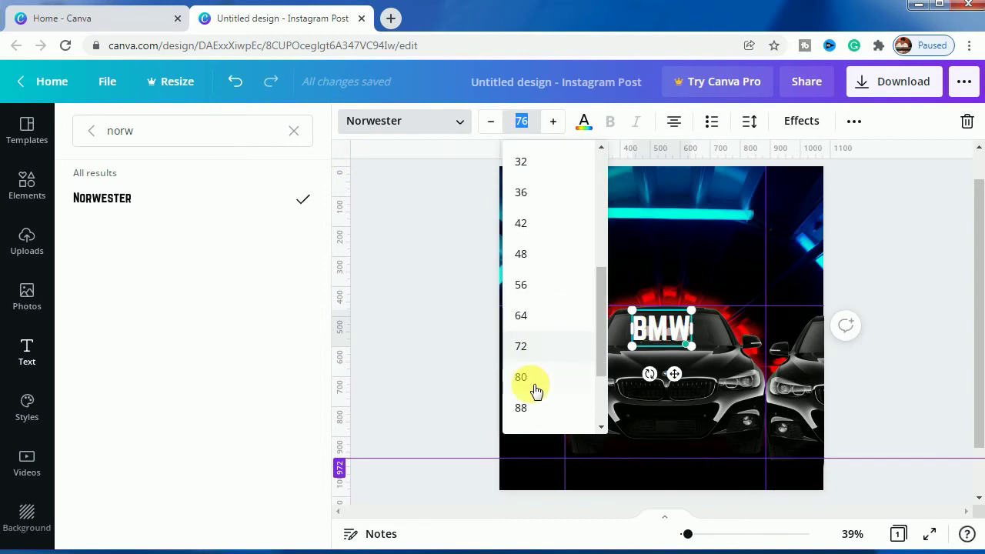
pyautogui.click(531, 411)
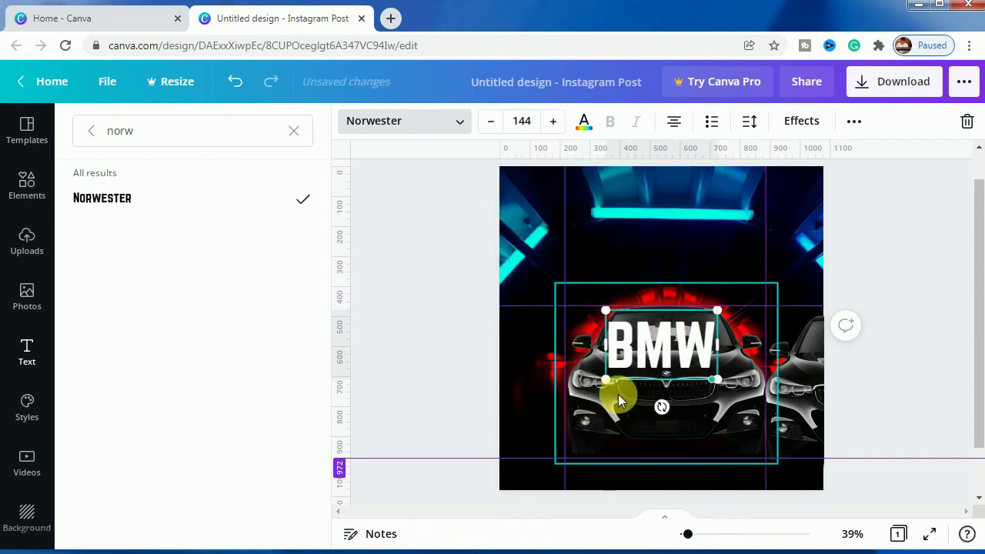
# Enlarge the BMW text to size 353 and centre it across the page above the car
pyautogui.moveTo(606, 379); pyautogui.dragTo(518, 457)
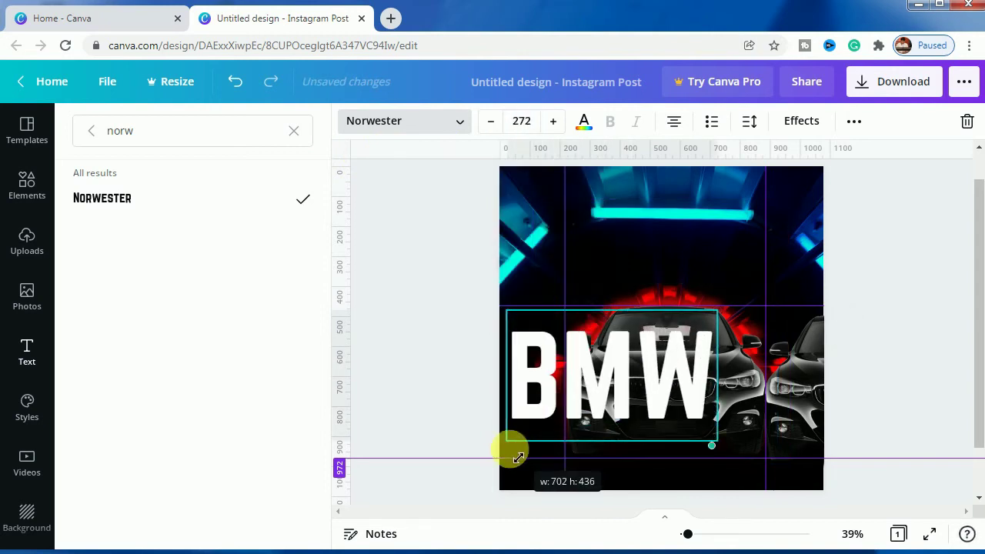
pyautogui.click(578, 364)
pyautogui.moveTo(582, 357); pyautogui.dragTo(674, 296)
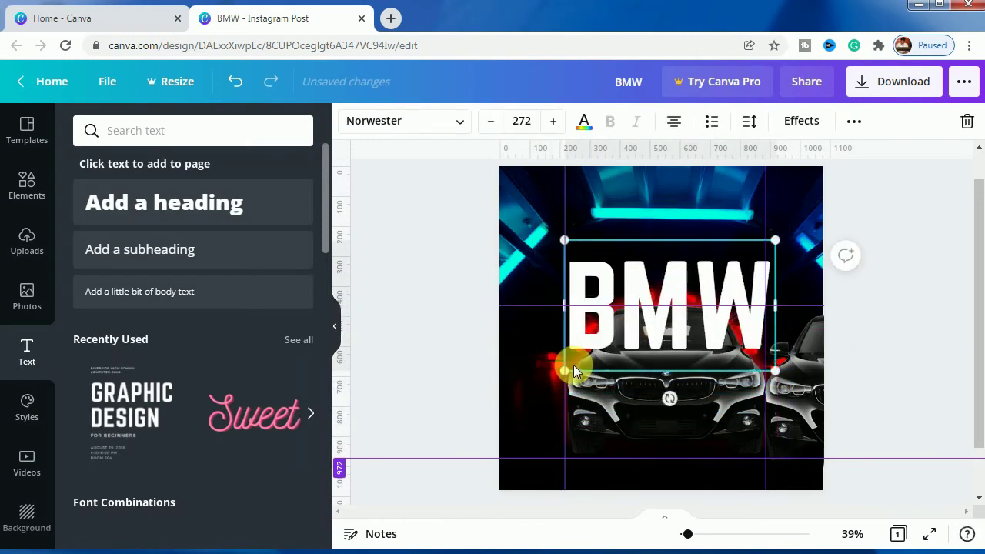
pyautogui.moveTo(573, 369); pyautogui.dragTo(574, 386)
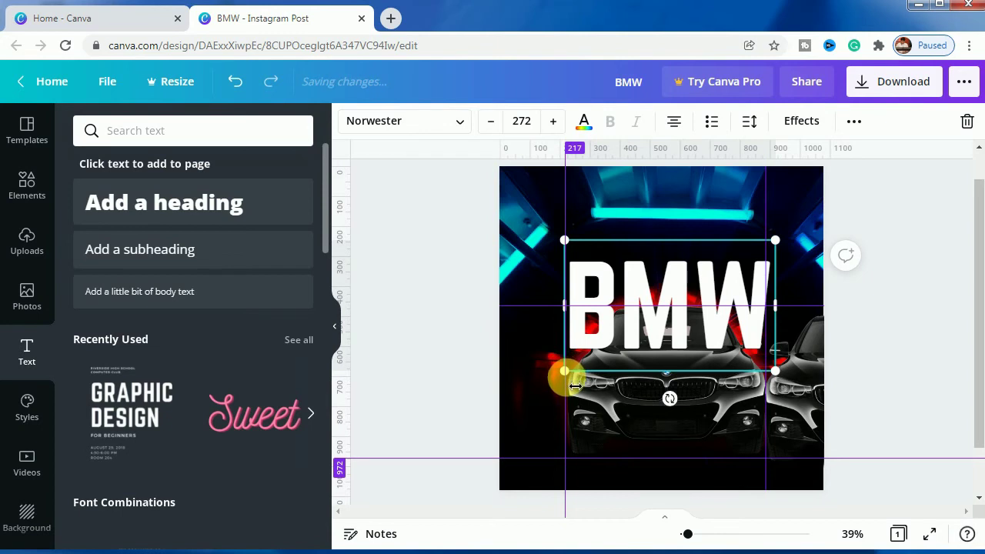
pyautogui.moveTo(774, 240); pyautogui.dragTo(831, 193)
pyautogui.moveTo(787, 248); pyautogui.dragTo(761, 251)
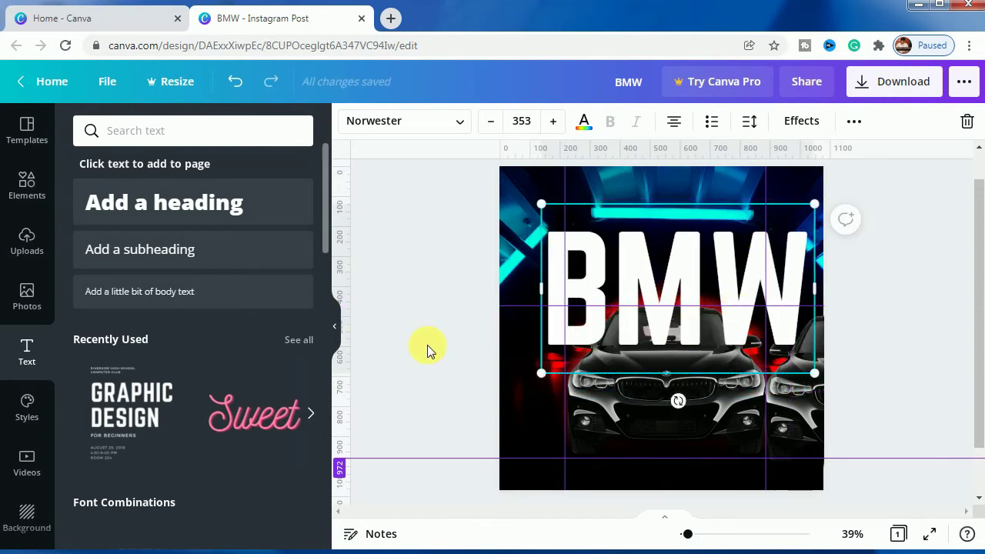
pyautogui.moveTo(677, 257)
pyautogui.mouseDown()
pyautogui.moveTo(684, 266)
pyautogui.moveTo(675, 260)
pyautogui.mouseUp()
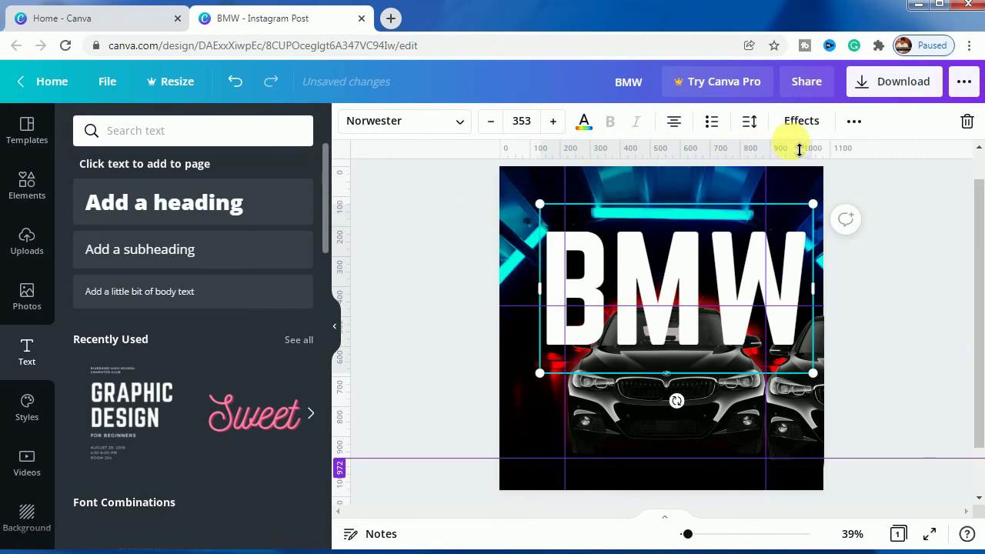
# Lower the BMW text's transparency to about 78
pyautogui.click(854, 123)
pyautogui.click(757, 165)
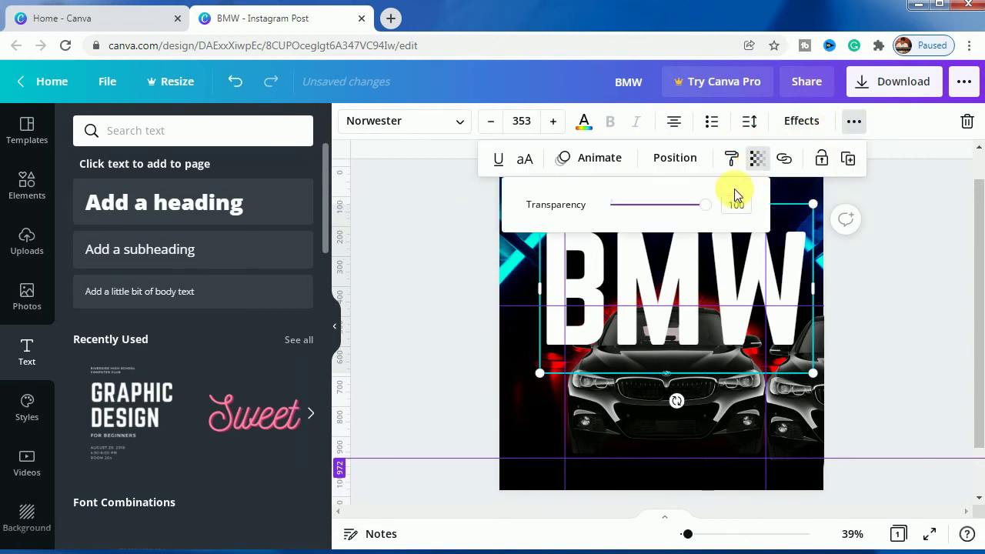
pyautogui.moveTo(734, 198); pyautogui.dragTo(691, 208)
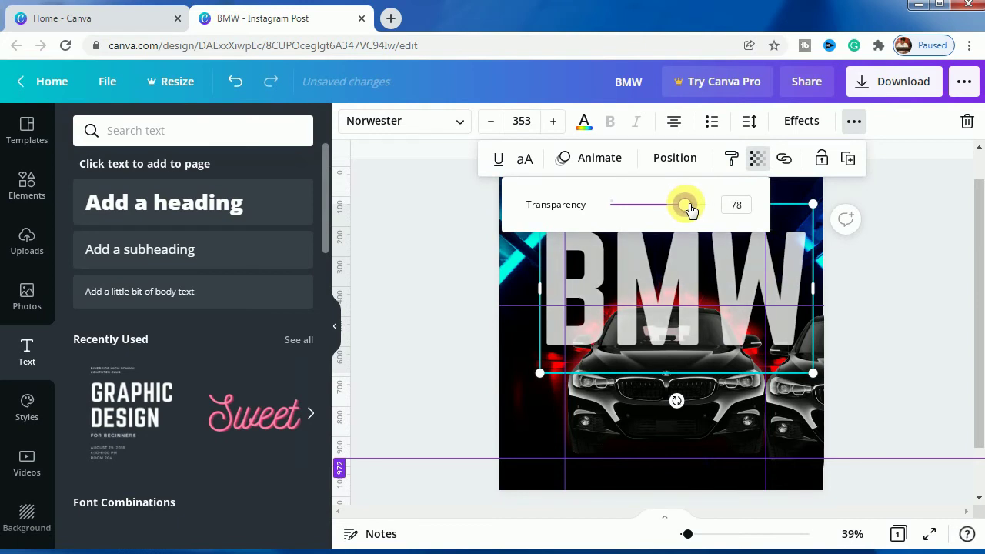
pyautogui.click(884, 324)
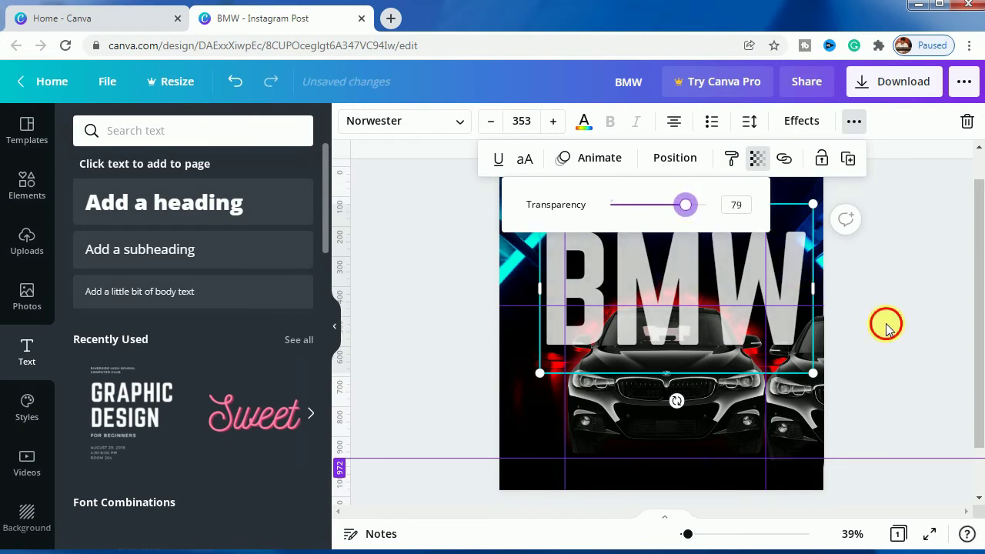
pyautogui.click(884, 260)
# Send the BMW text backward and then to the back, behind the car
pyautogui.click(679, 251)
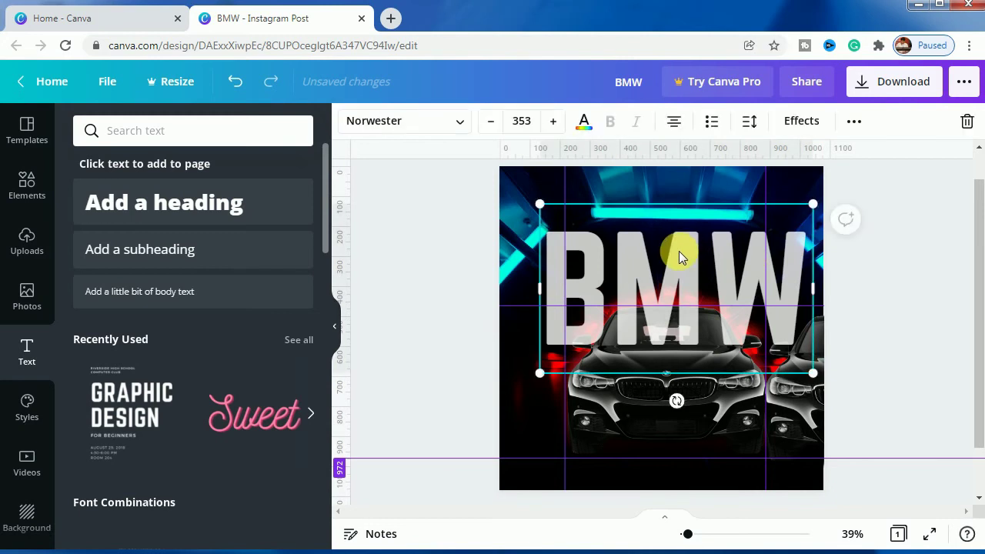
pyautogui.rightClick(679, 251)
pyautogui.click(732, 359)
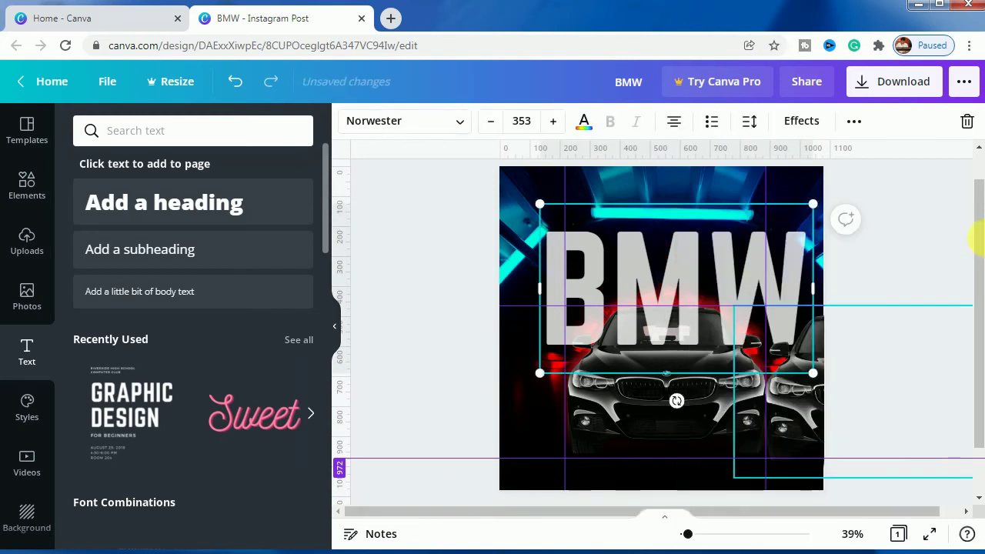
pyautogui.rightClick(697, 265)
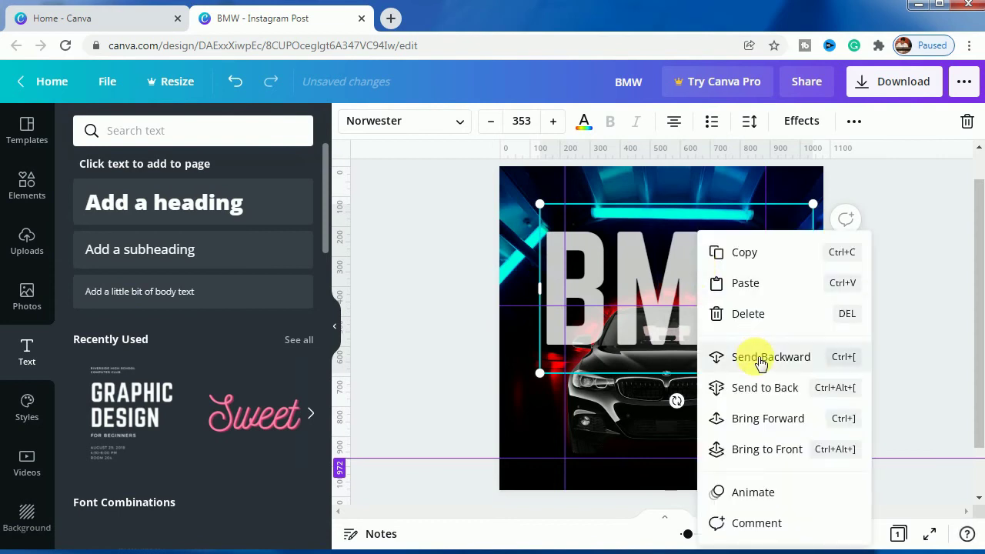
pyautogui.click(754, 386)
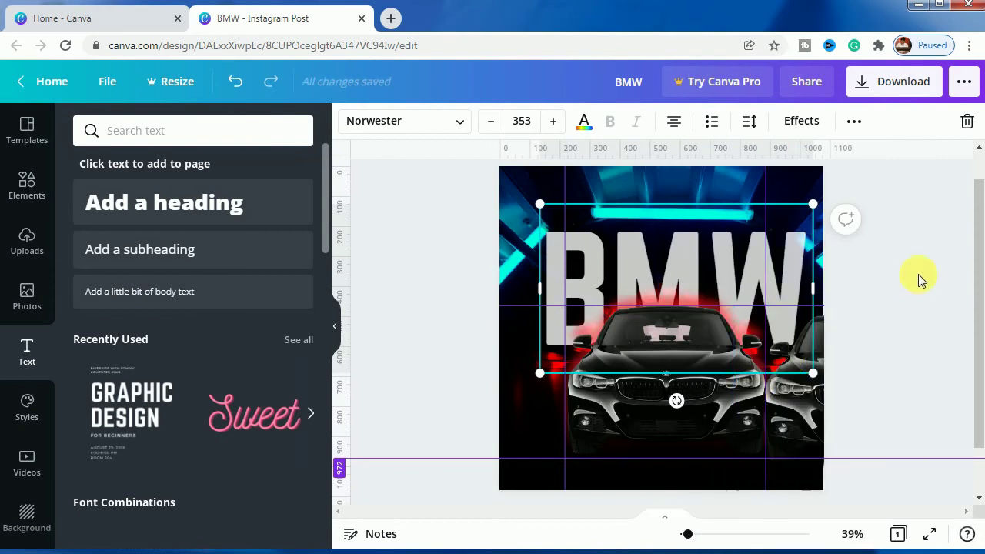
pyautogui.click(916, 250)
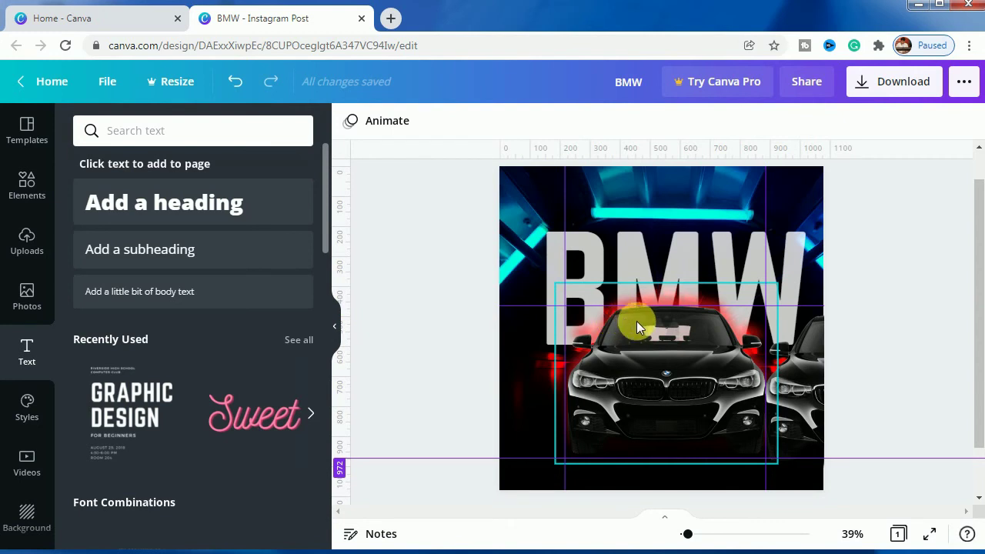
# Bring the BMW text one layer forward, above the neon tunnel background
pyautogui.click(706, 254)
pyautogui.click(904, 378)
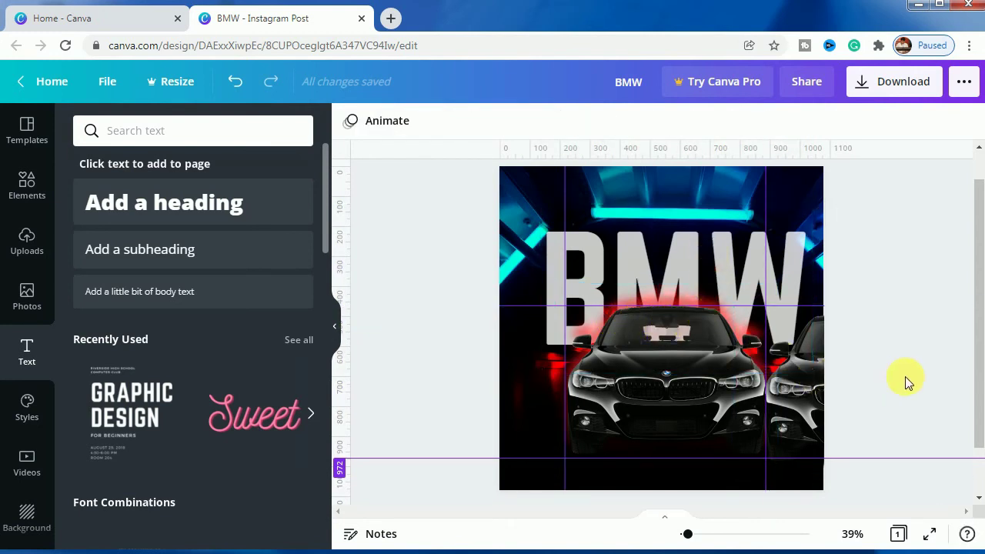
pyautogui.click(703, 264)
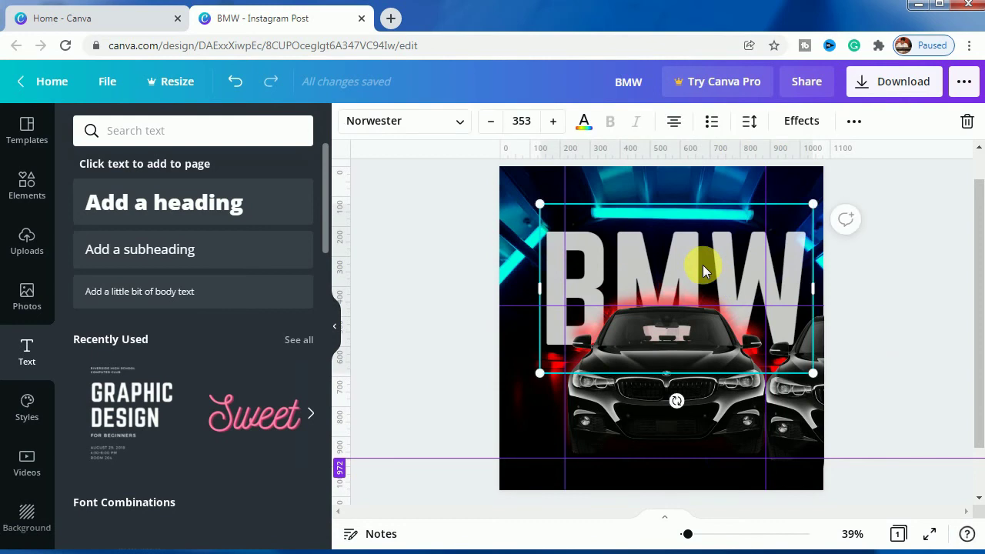
pyautogui.rightClick(703, 264)
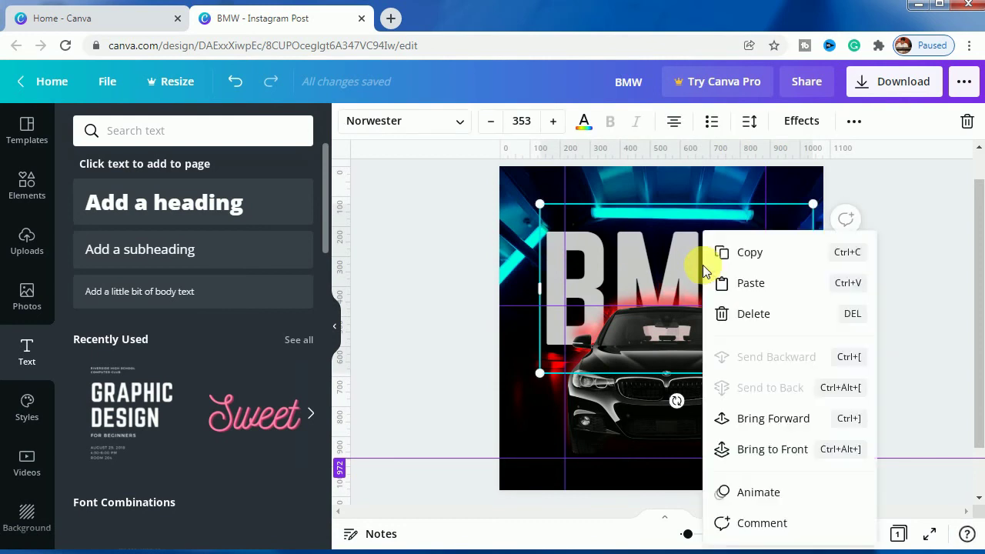
pyautogui.click(762, 420)
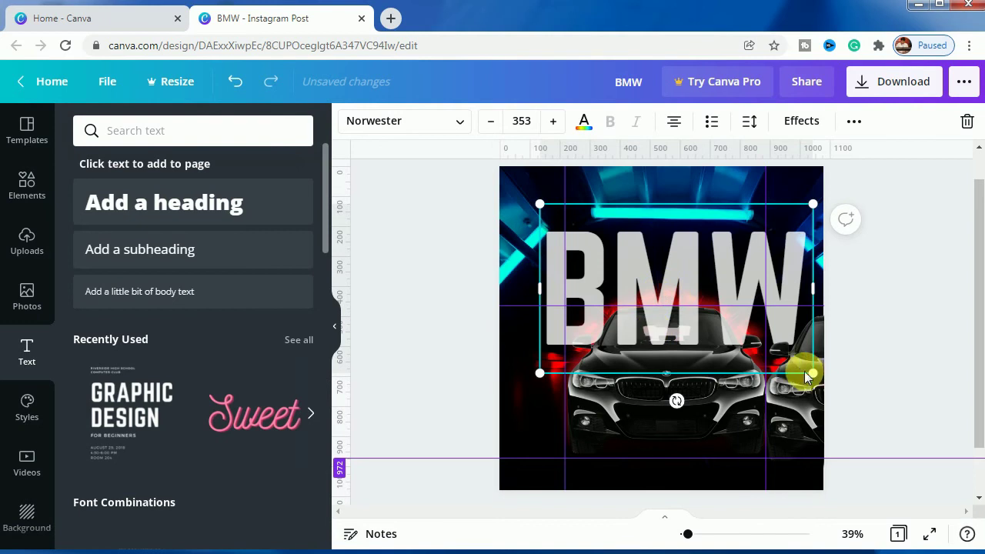
# Move the off-page car image to the poster centre and nudge it two steps left
pyautogui.click(814, 402)
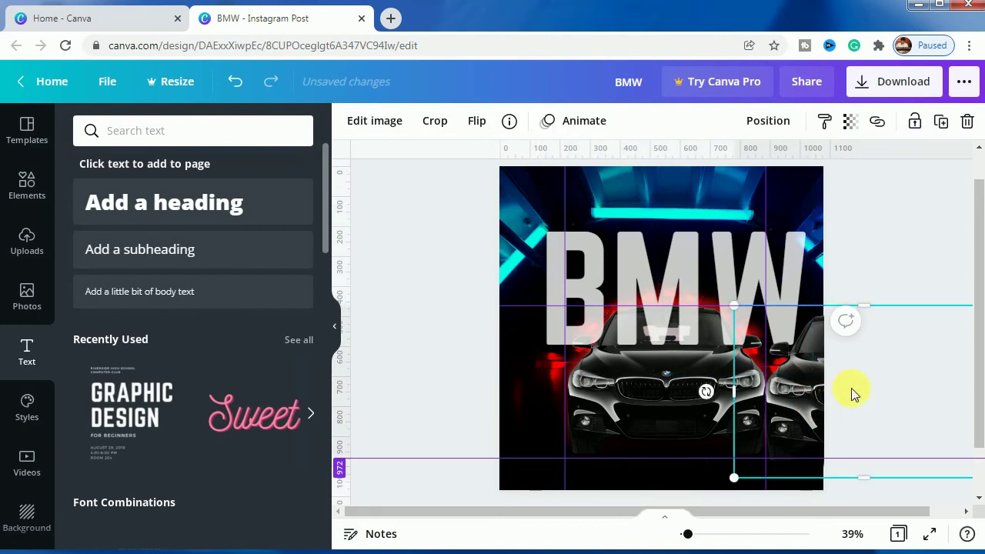
pyautogui.moveTo(851, 388); pyautogui.dragTo(656, 380)
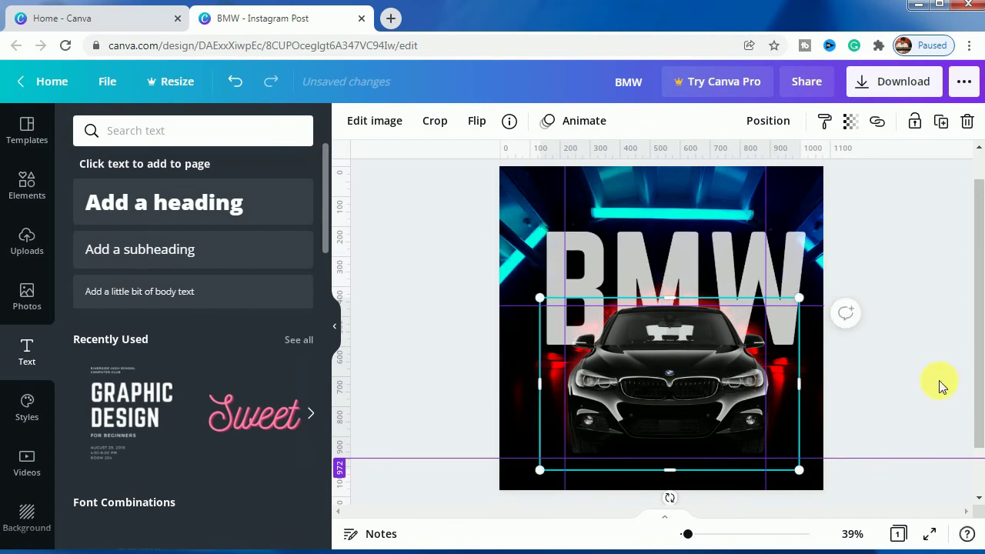
pyautogui.press('Left')
pyautogui.press('Left')
pyautogui.press('Left')
pyautogui.press('Left')
pyautogui.press('Left')
pyautogui.press('Left')
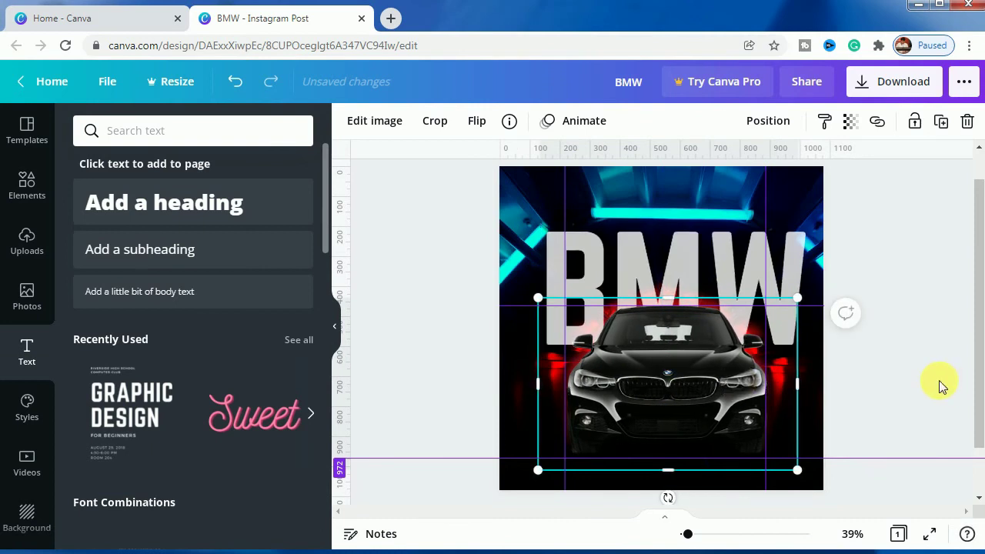
pyautogui.press('Left')
pyautogui.press('Left')
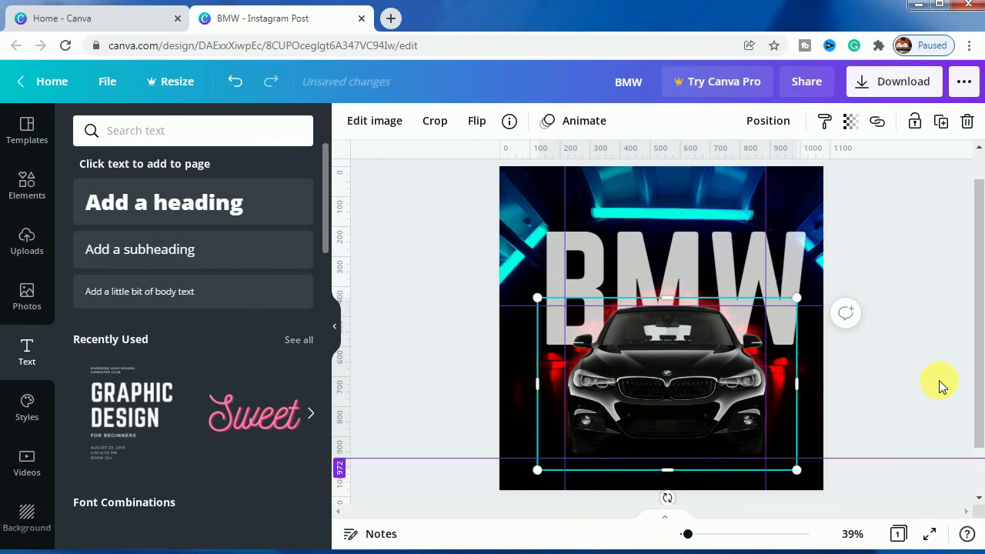
pyautogui.click(851, 276)
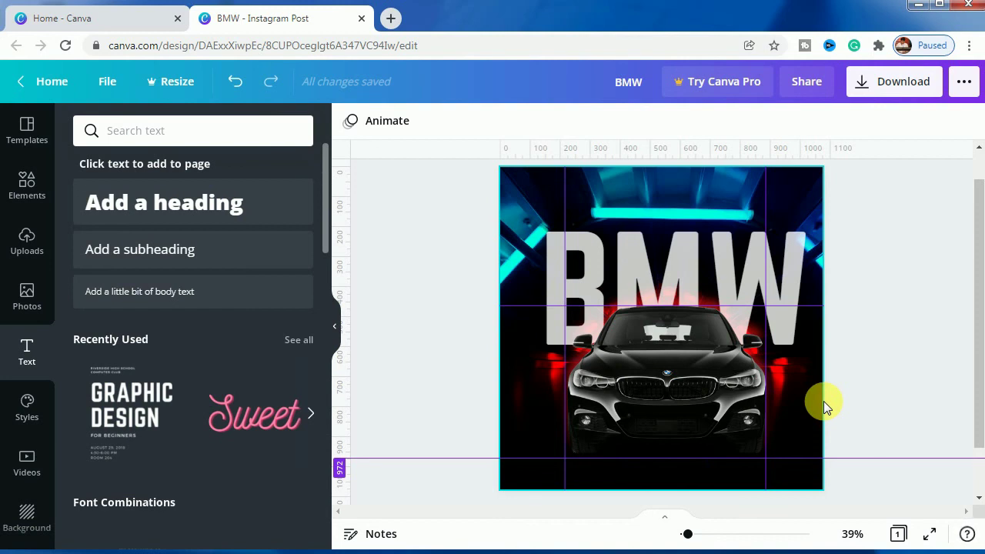
# Add a 'THE ALL NEW' subheading in Alegreya Bold and place it at the poster's top
pyautogui.click(143, 254)
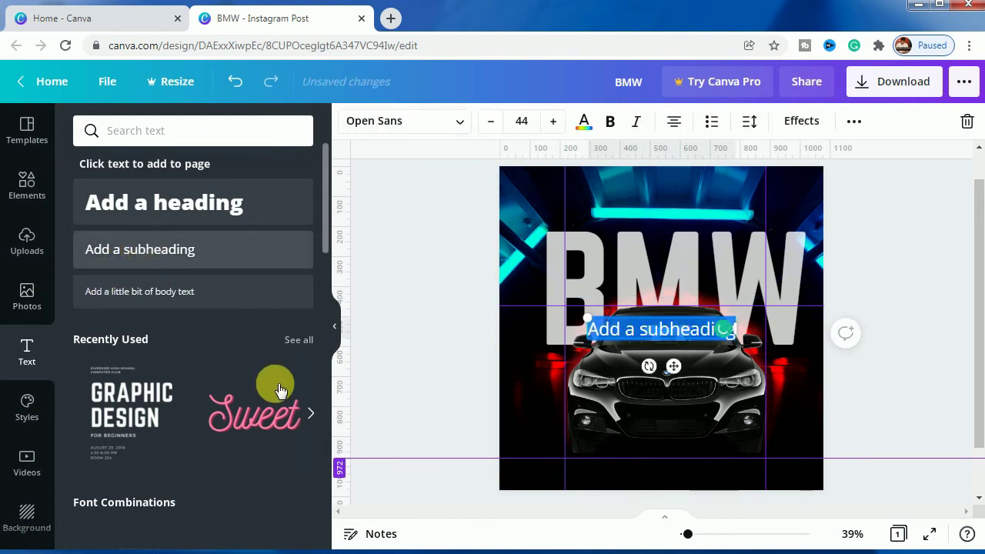
pyautogui.write('THE')
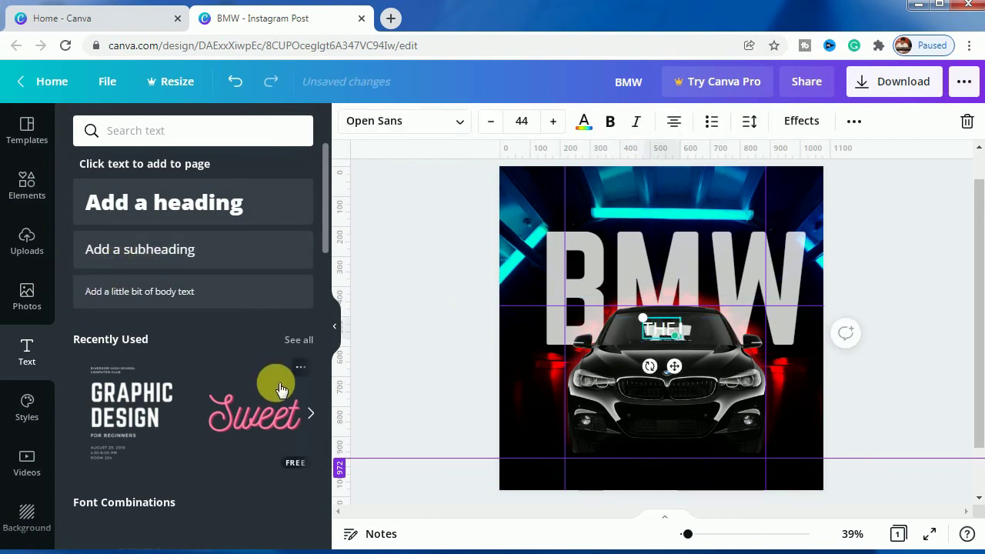
pyautogui.write(' ALL NEW')
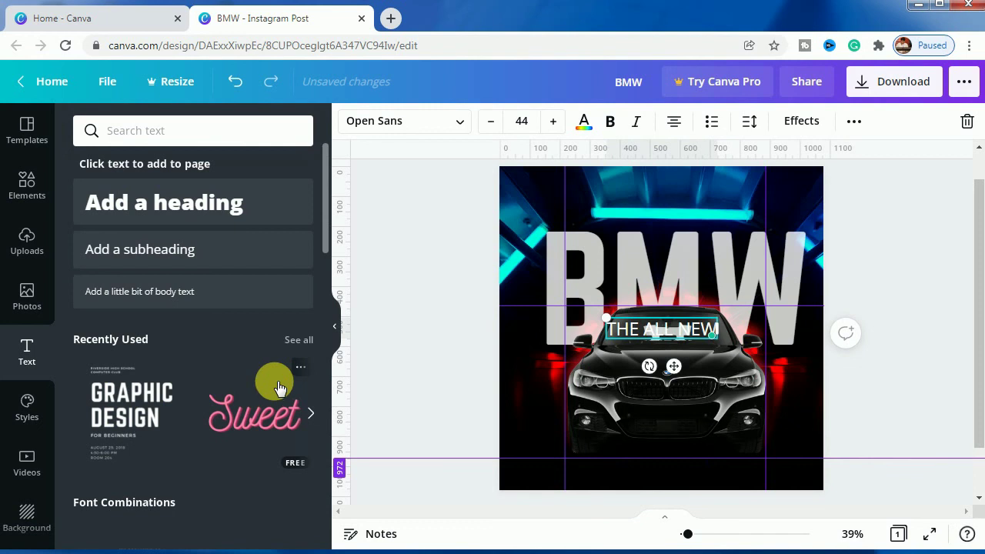
pyautogui.click(371, 130)
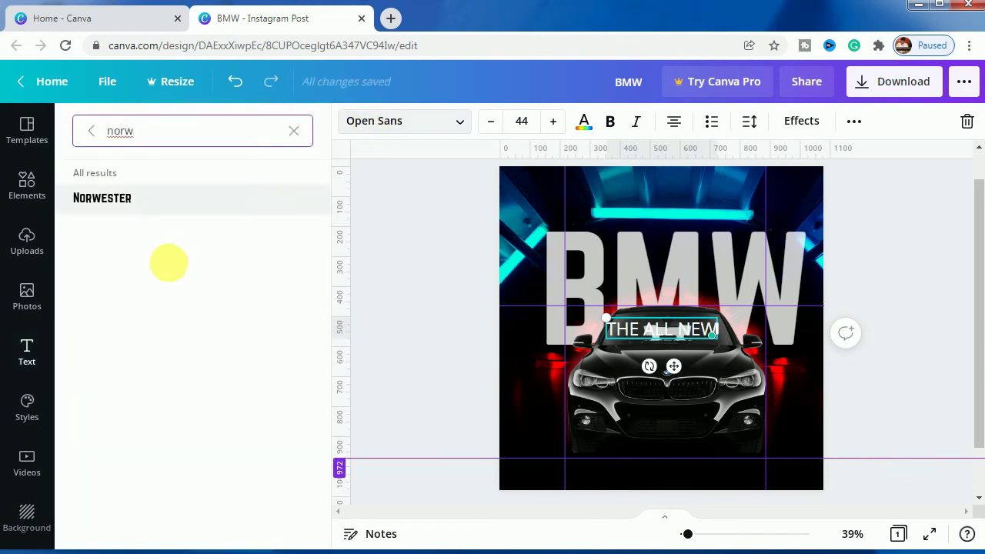
pyautogui.click(295, 135)
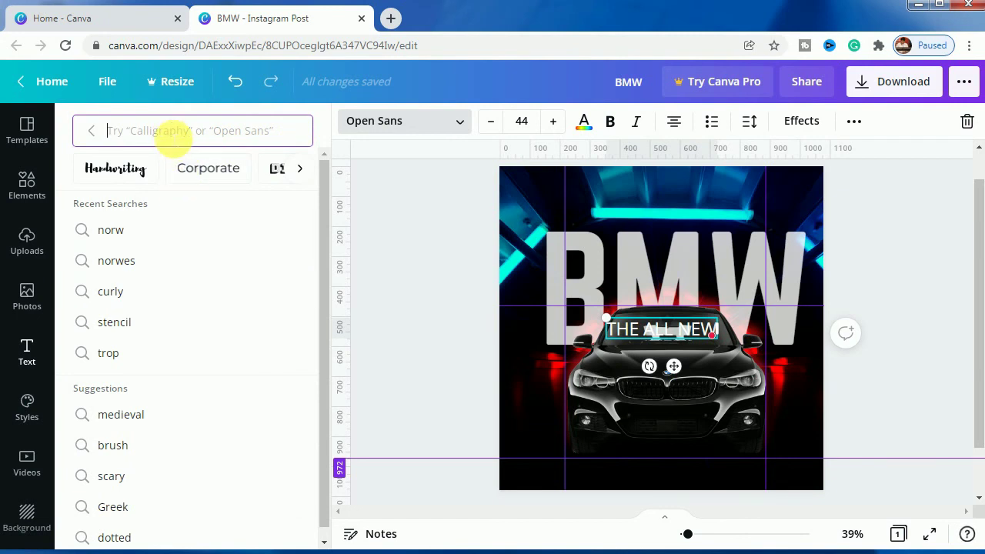
pyautogui.write('bold')
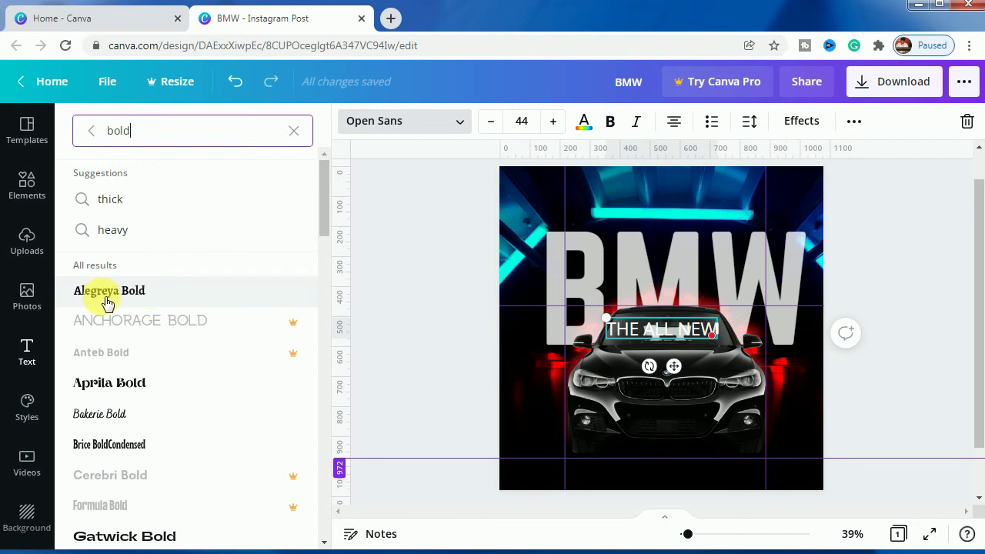
pyautogui.click(145, 298)
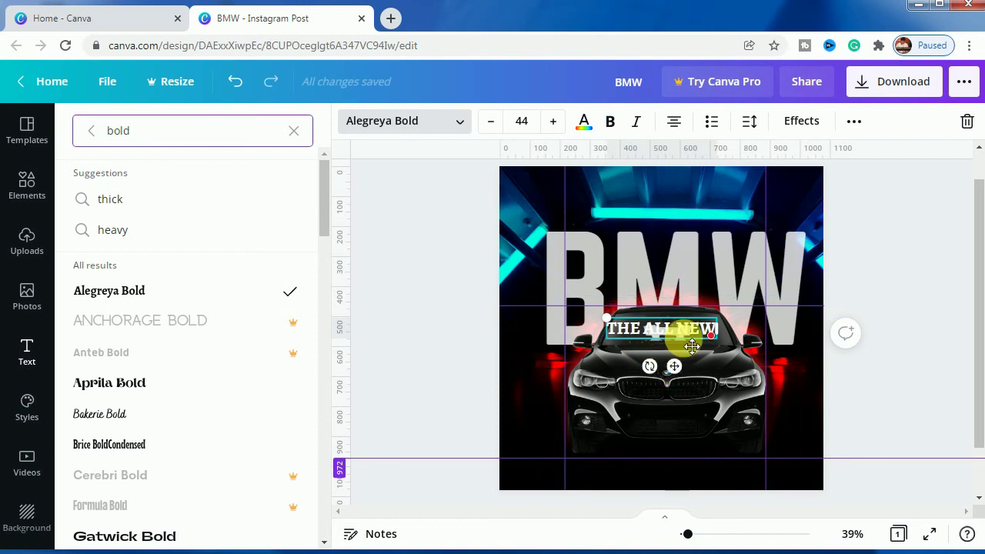
pyautogui.moveTo(674, 366); pyautogui.dragTo(685, 246)
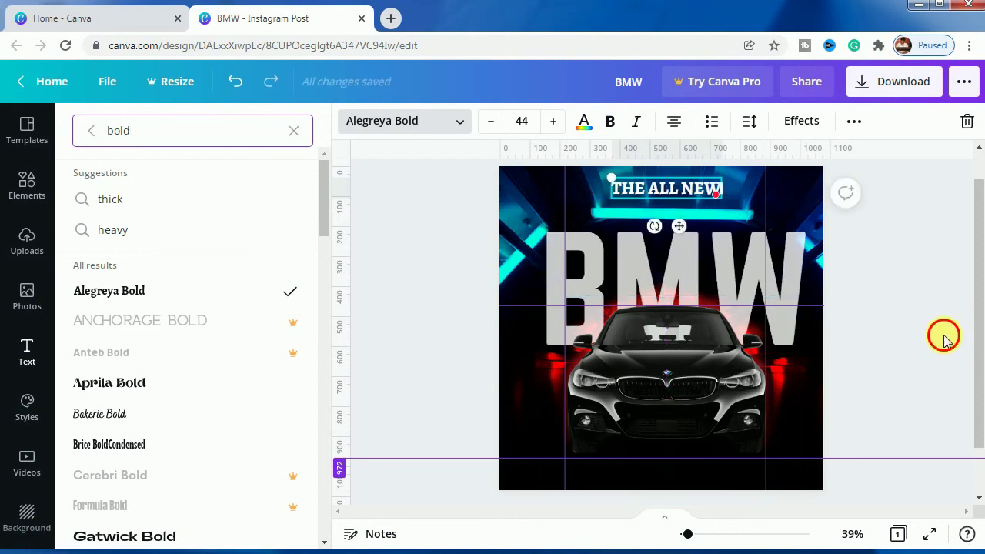
pyautogui.click(945, 340)
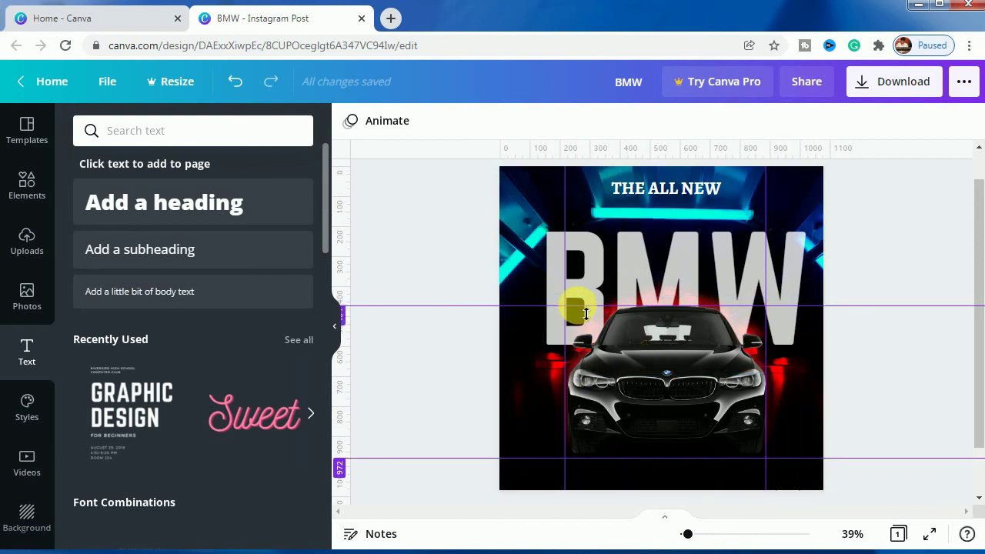
# Drag away both horizontal guides and both vertical guides from the poster
pyautogui.moveTo(585, 313); pyautogui.dragTo(620, 145)
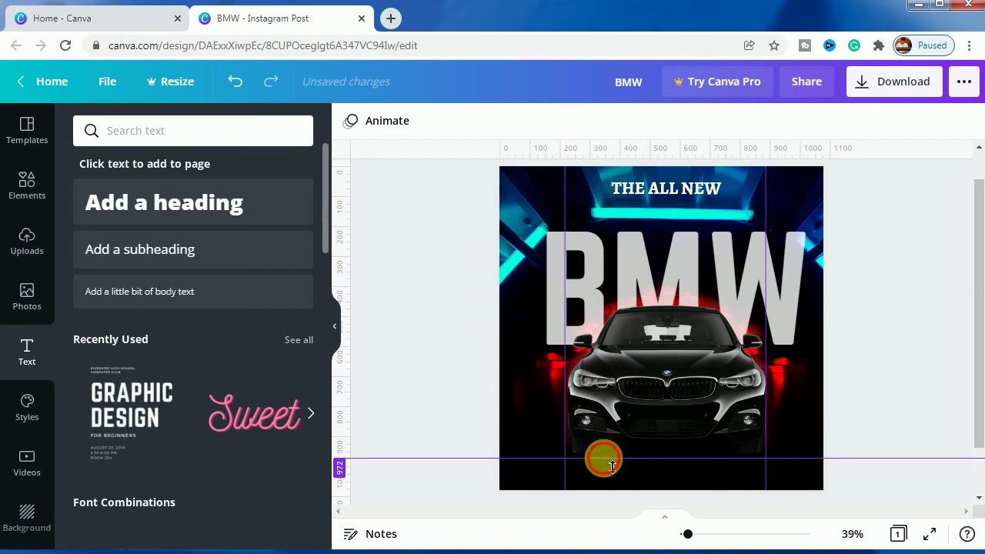
pyautogui.moveTo(603, 458); pyautogui.dragTo(603, 536)
pyautogui.moveTo(564, 390); pyautogui.dragTo(329, 378)
pyautogui.moveTo(765, 342); pyautogui.dragTo(978, 343)
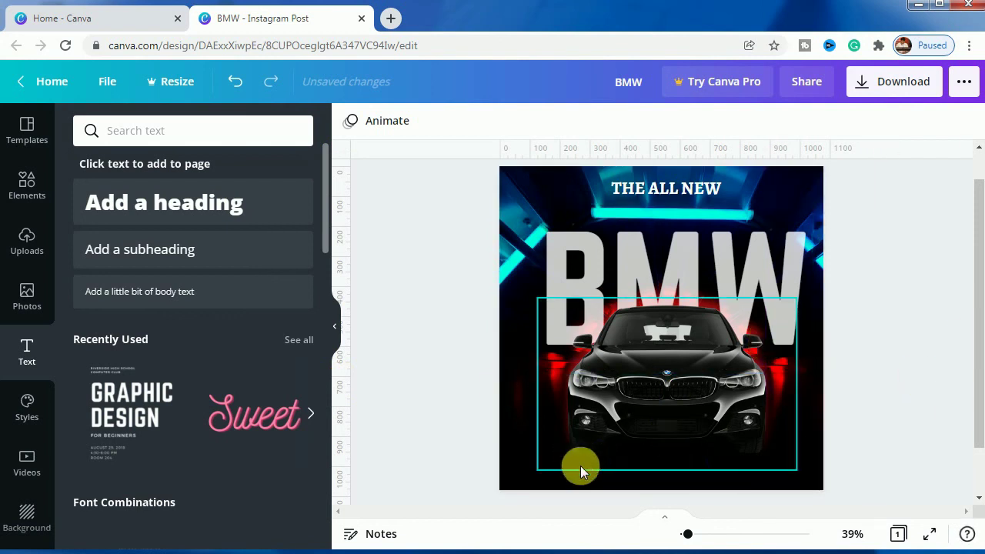